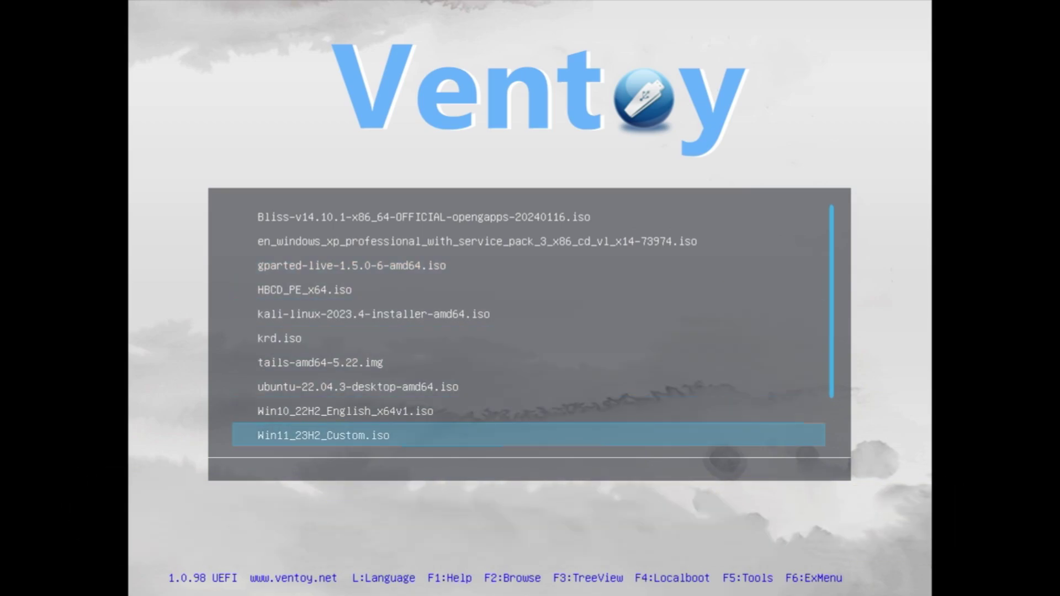
Step: Boot Win11_23H2_Custom.iso from Ventoy in normal mode and start Setup without a product key
key("Return")
key("Return")
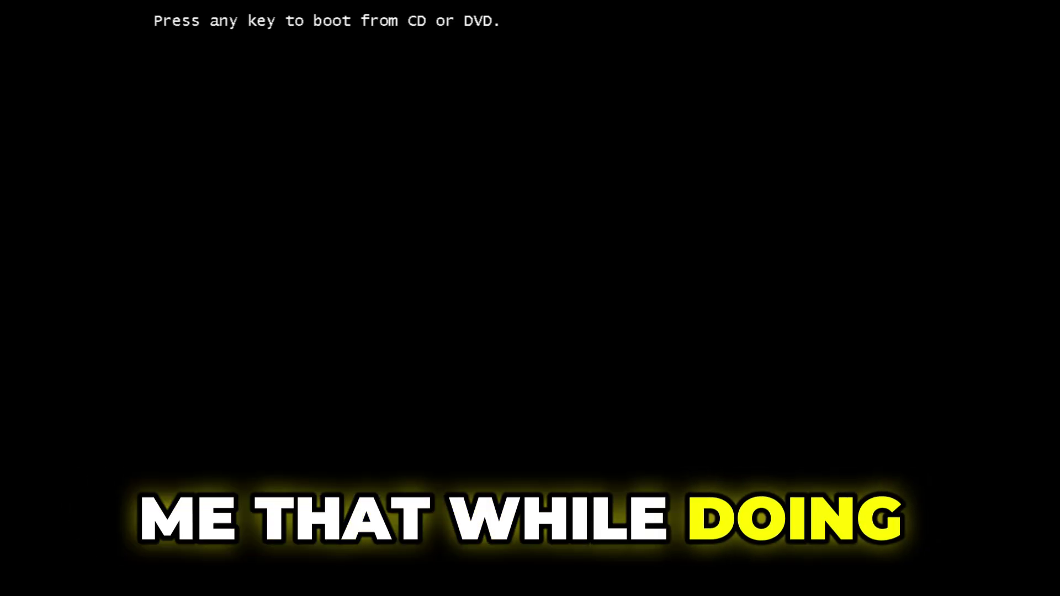
key("Return")
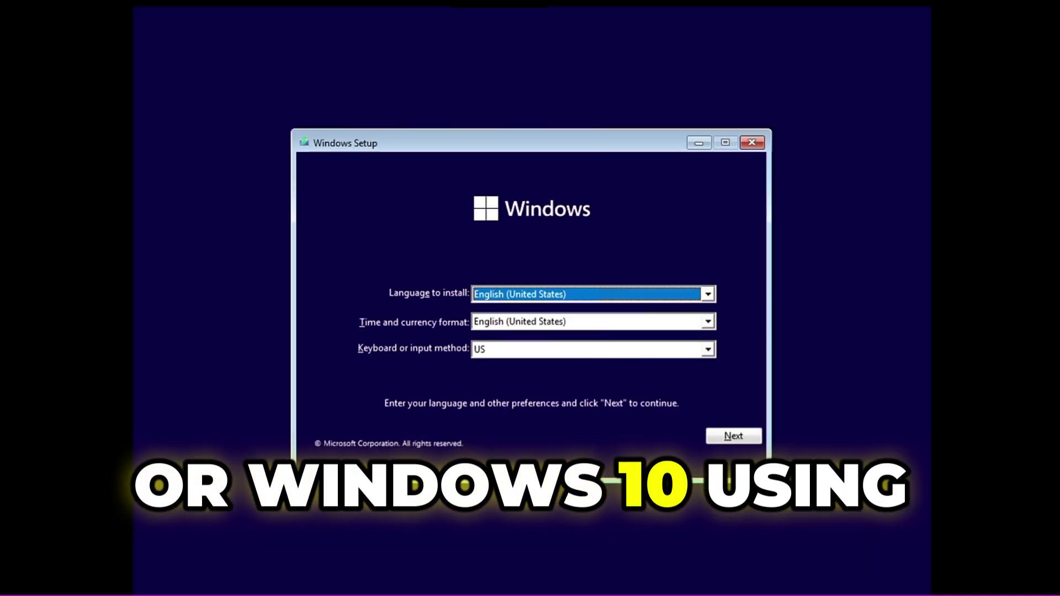
left_click(733, 435)
left_click(539, 314)
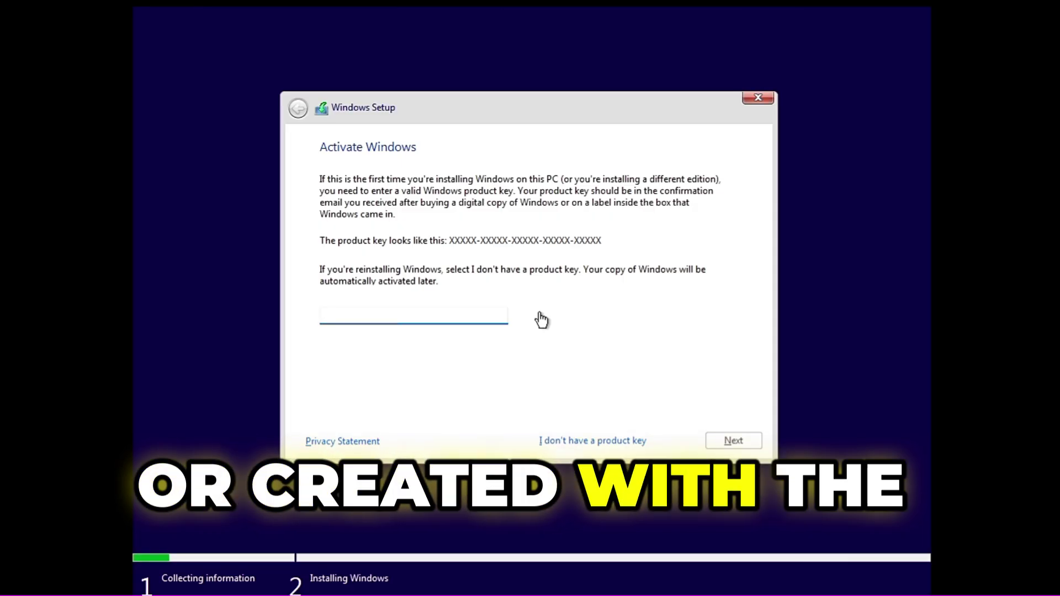
left_click(607, 437)
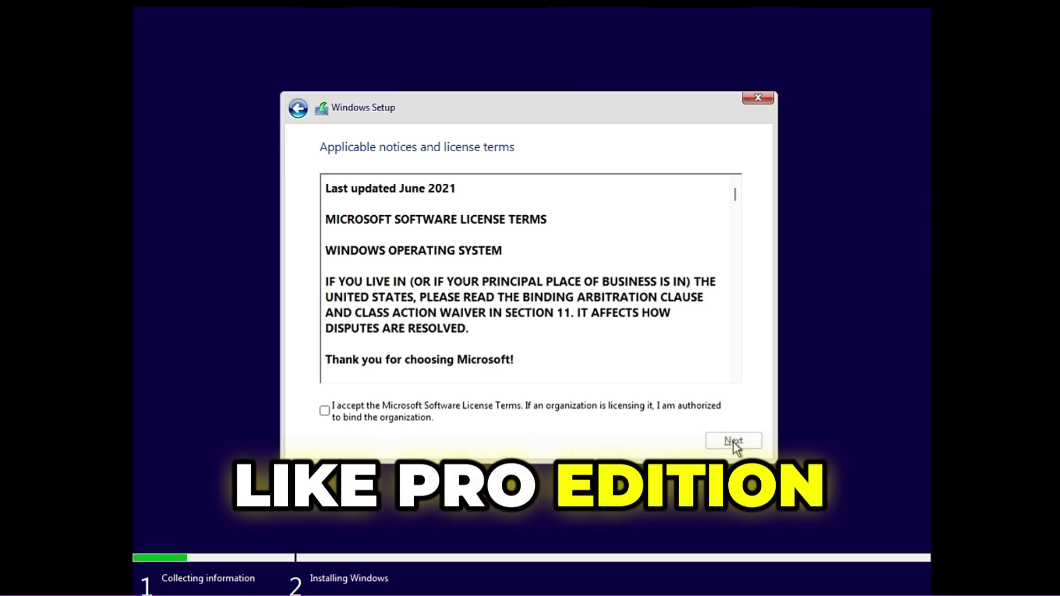
Step: Accept the license terms and run a custom install onto Drive 0 Partition 4
left_click(449, 406)
left_click(733, 440)
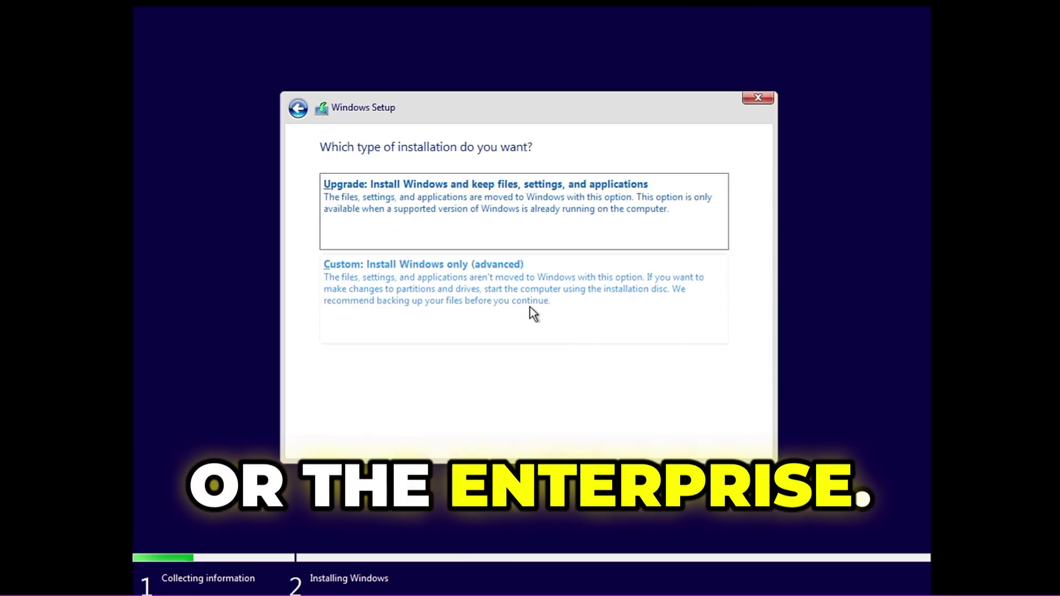
left_click(529, 307)
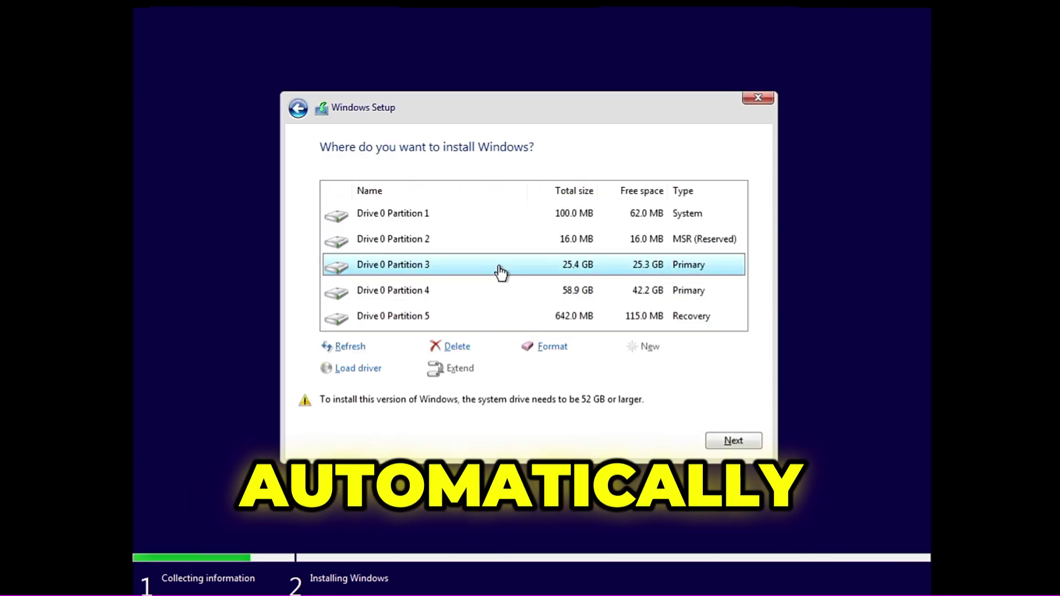
left_click(444, 293)
left_click(733, 440)
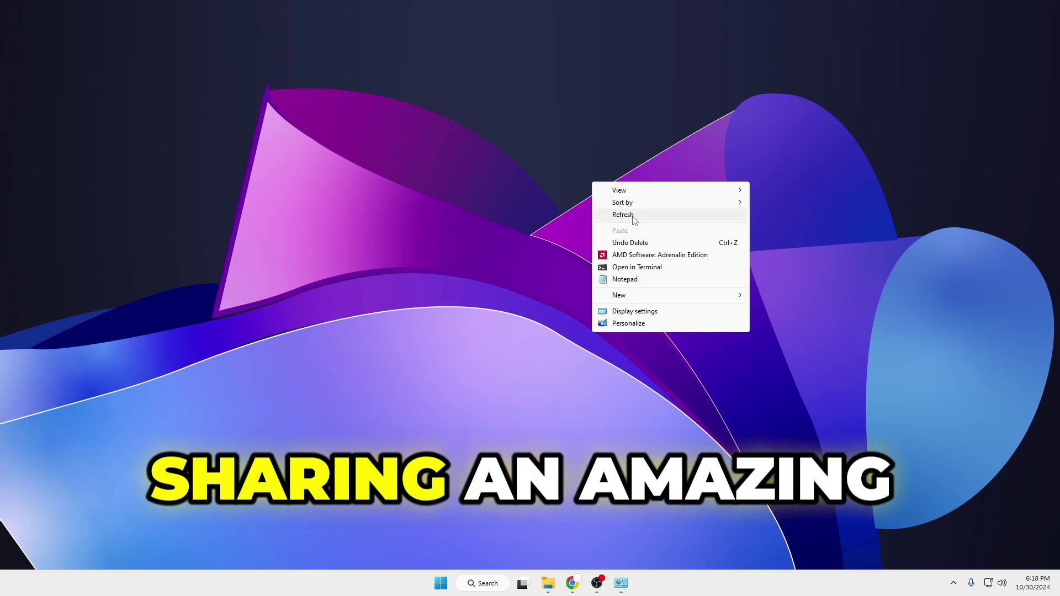
left_click(627, 224)
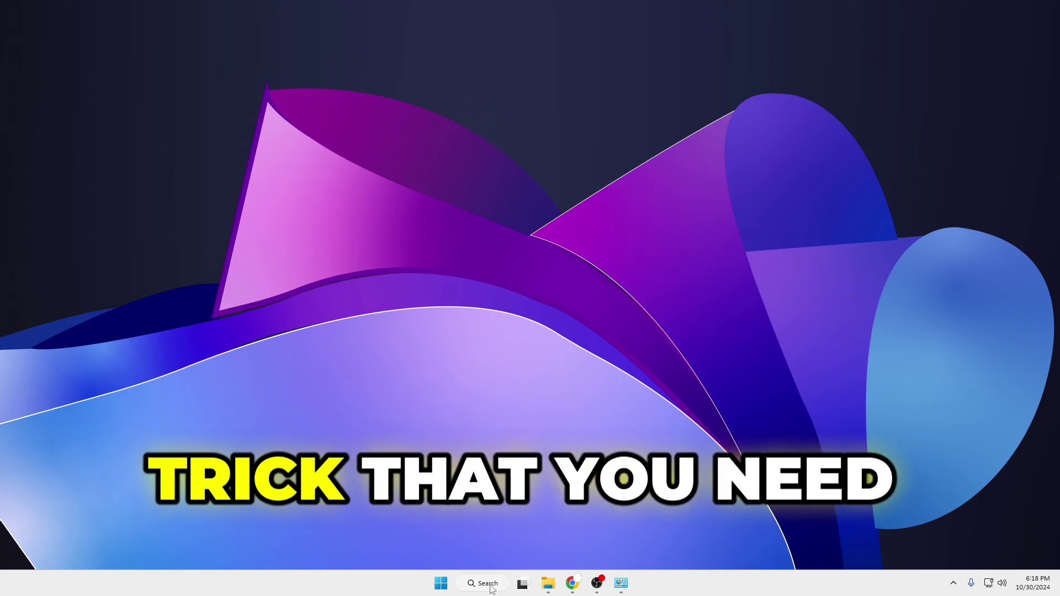
Step: Open the sources folder on the Win 11 24h2 (G:) drive in File Explorer
right_click(658, 317)
left_click(690, 346)
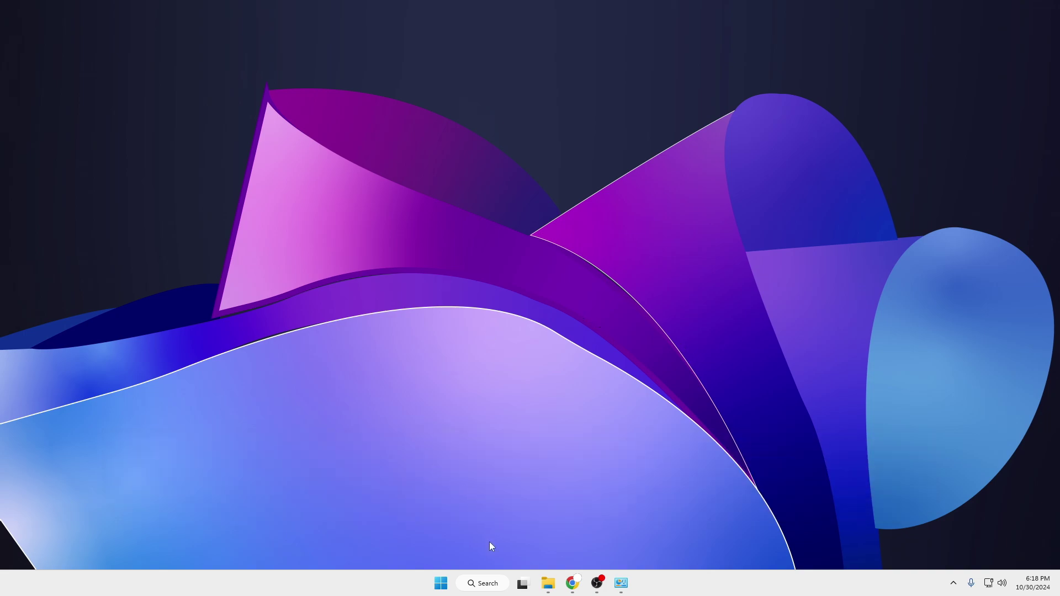
left_click(548, 583)
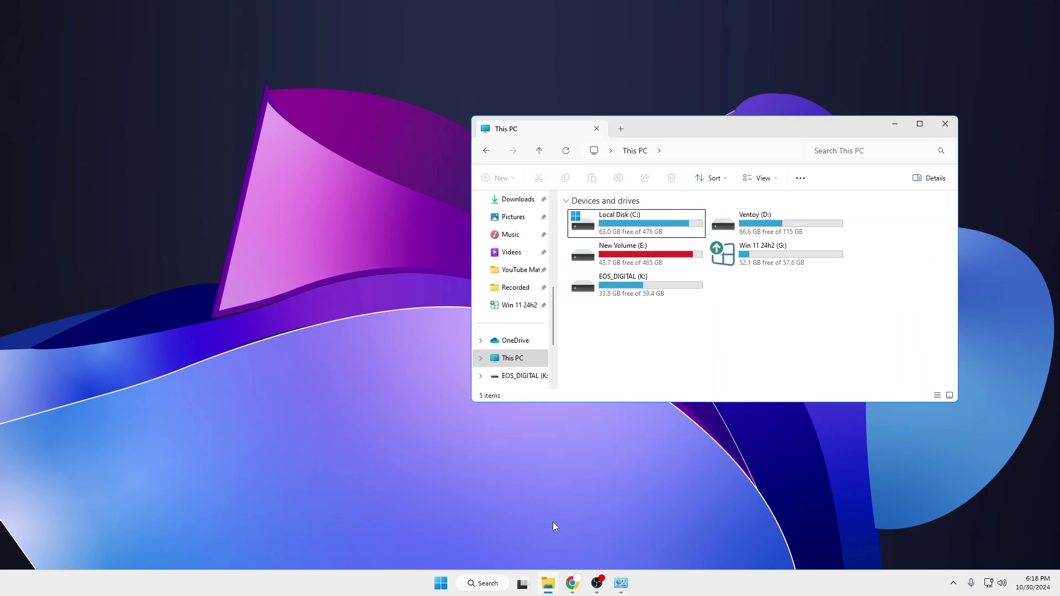
left_click(772, 261)
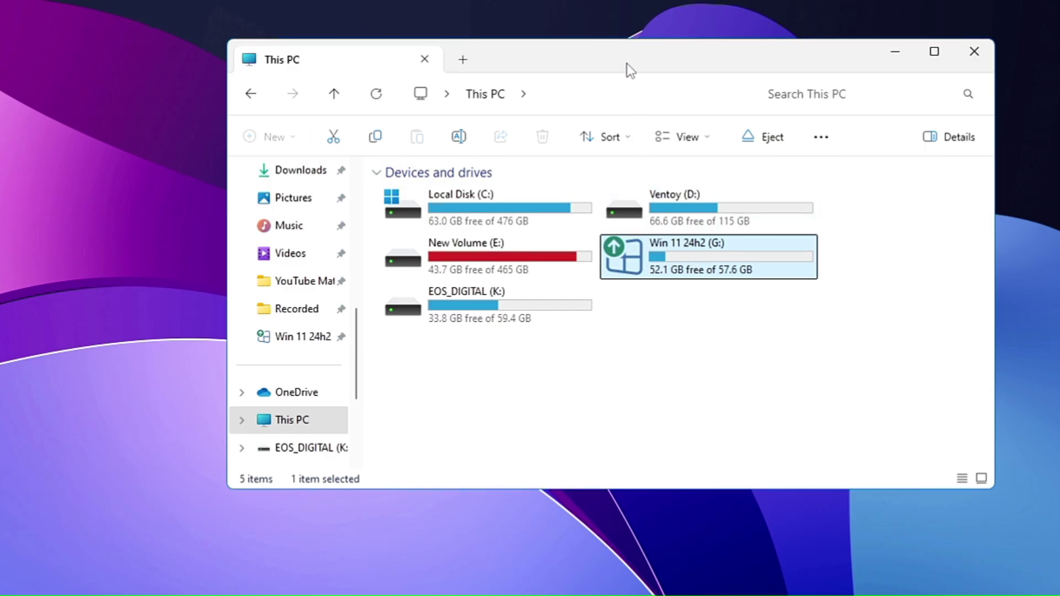
left_click_drag(627, 66, 592, 83)
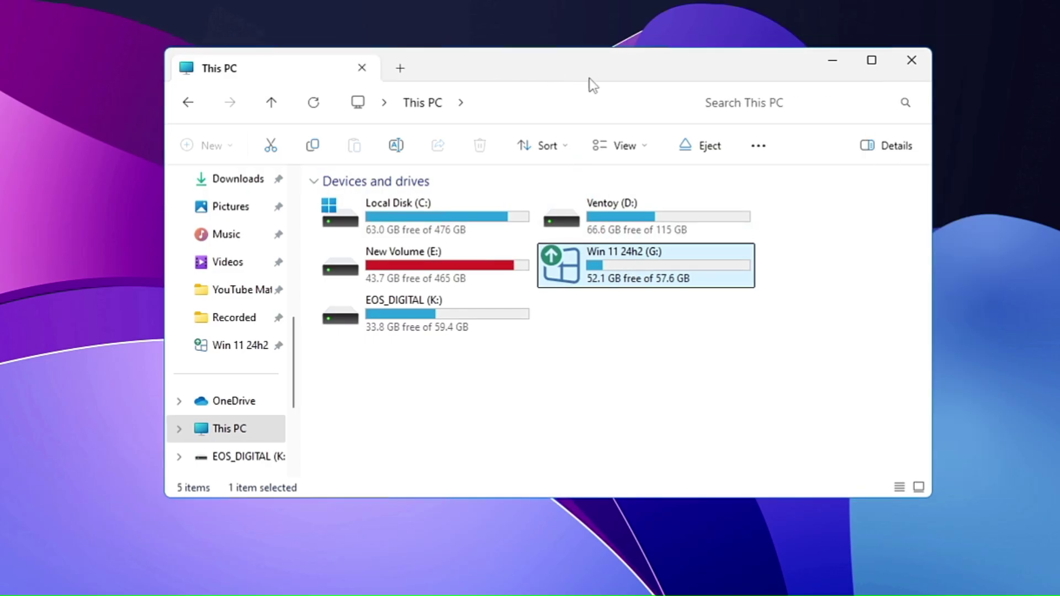
double_click(613, 268)
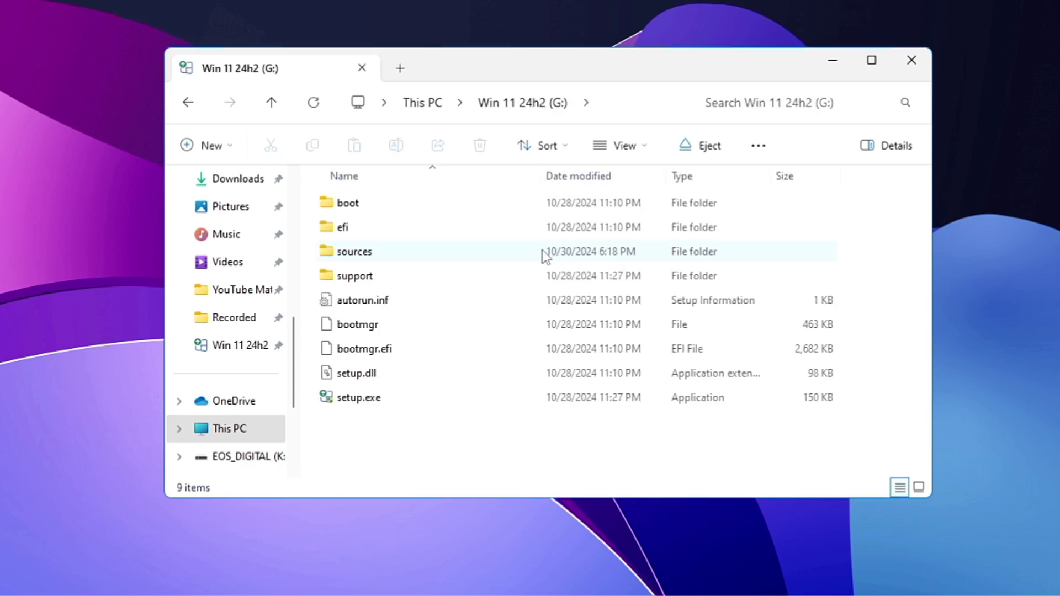
double_click(374, 255)
Step: Scroll through the sources folder, go back to This PC, and hide Explorer
scroll(386, 271, "down", 15)
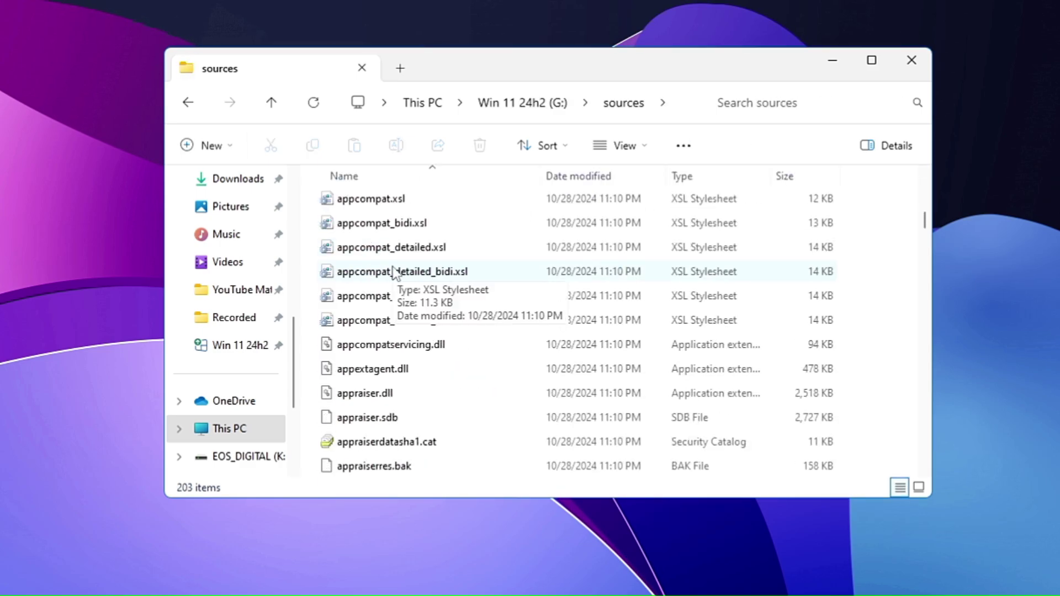
scroll(413, 293, "down", 3)
left_click(189, 104)
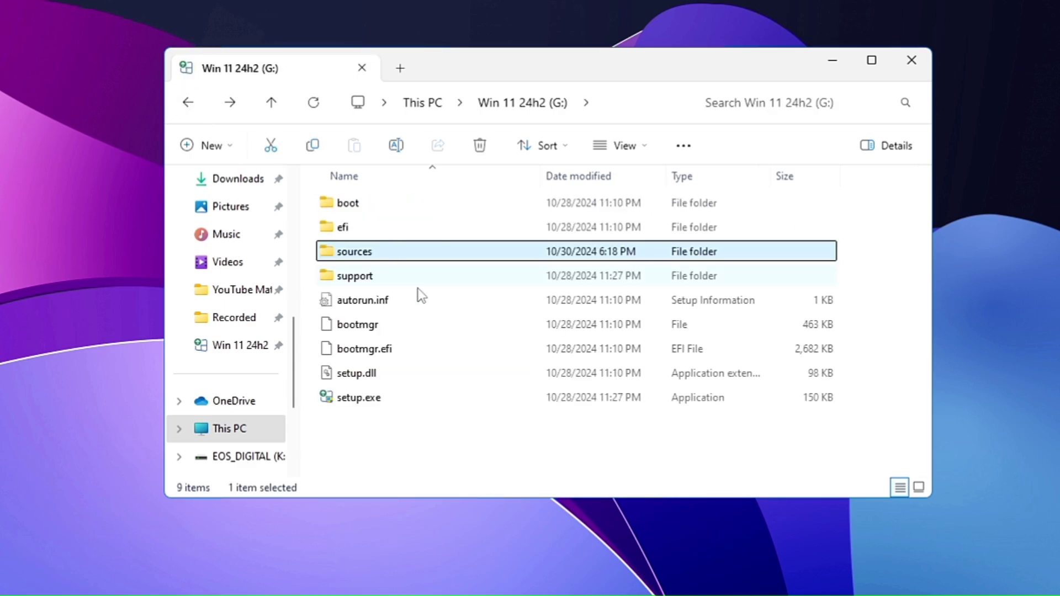
left_click(188, 103)
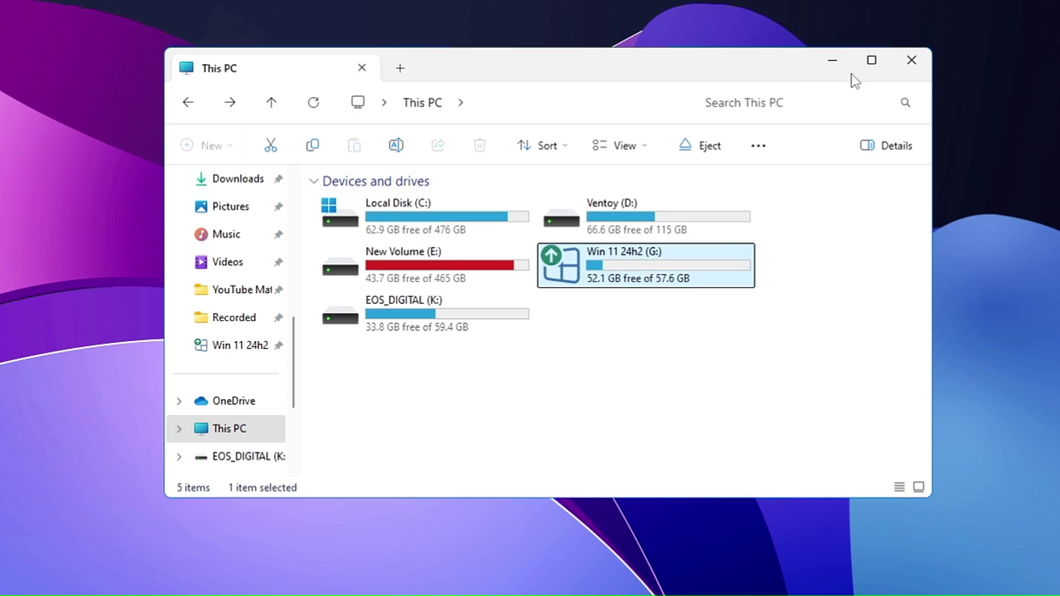
left_click(833, 60)
Step: Create New Text Document.txt on the desktop and open it in Notepad, closing the old ei.cfg tab
right_click(307, 208)
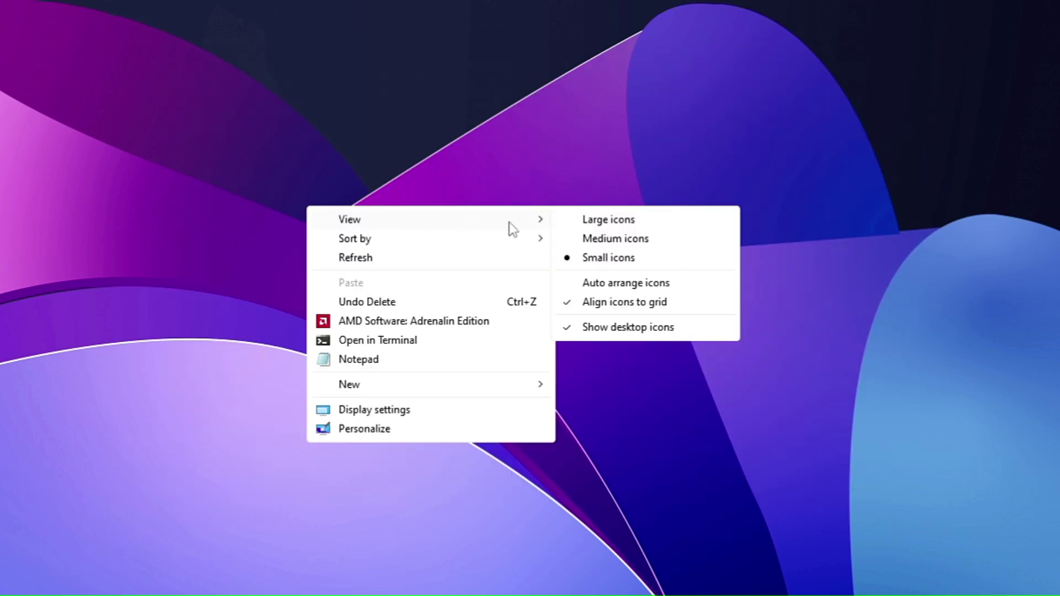
mouse_move(535, 385)
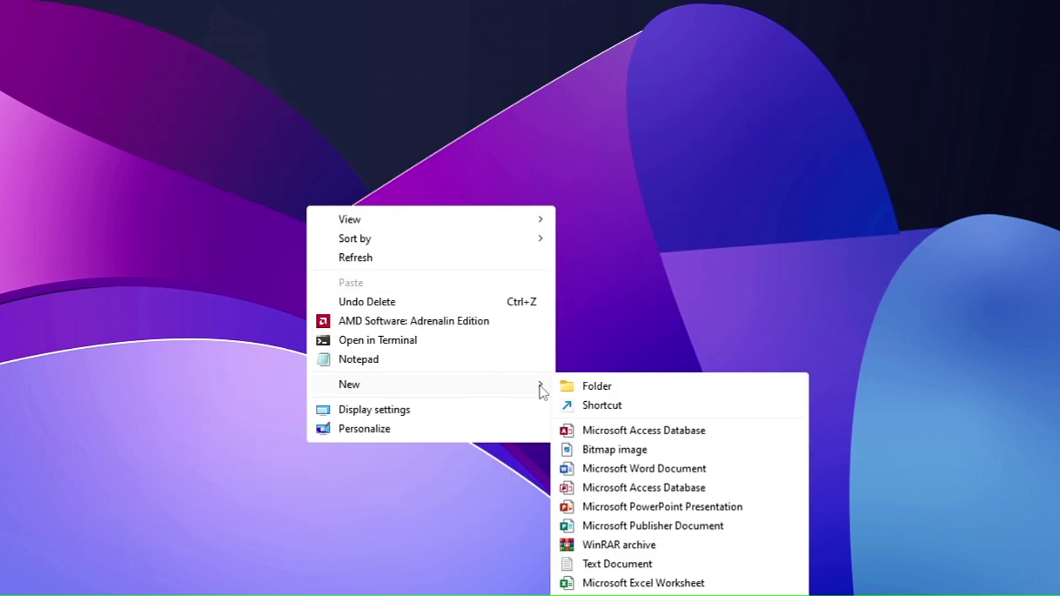
left_click(629, 562)
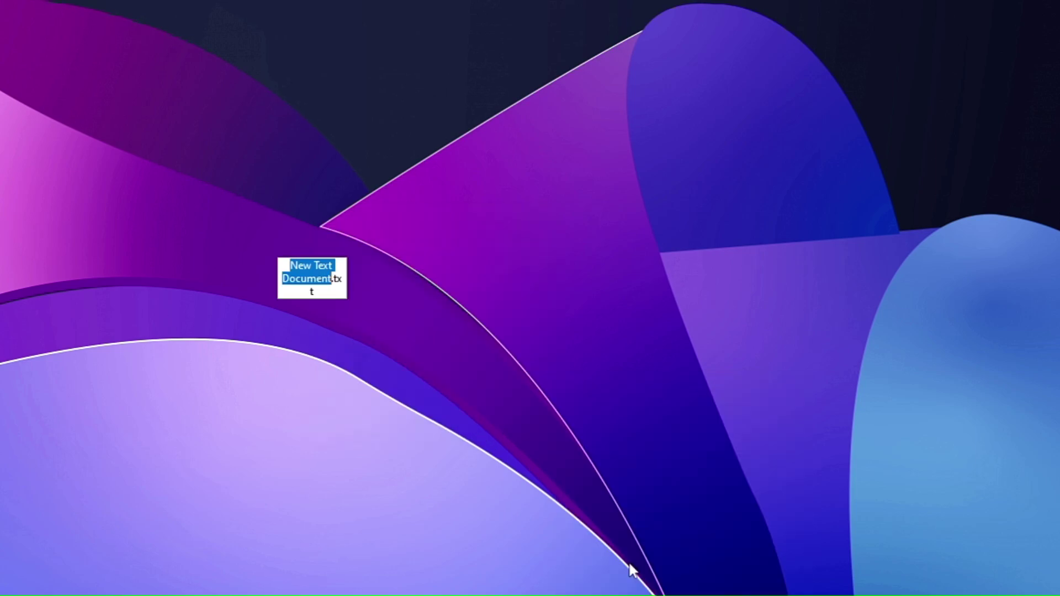
left_click(403, 391)
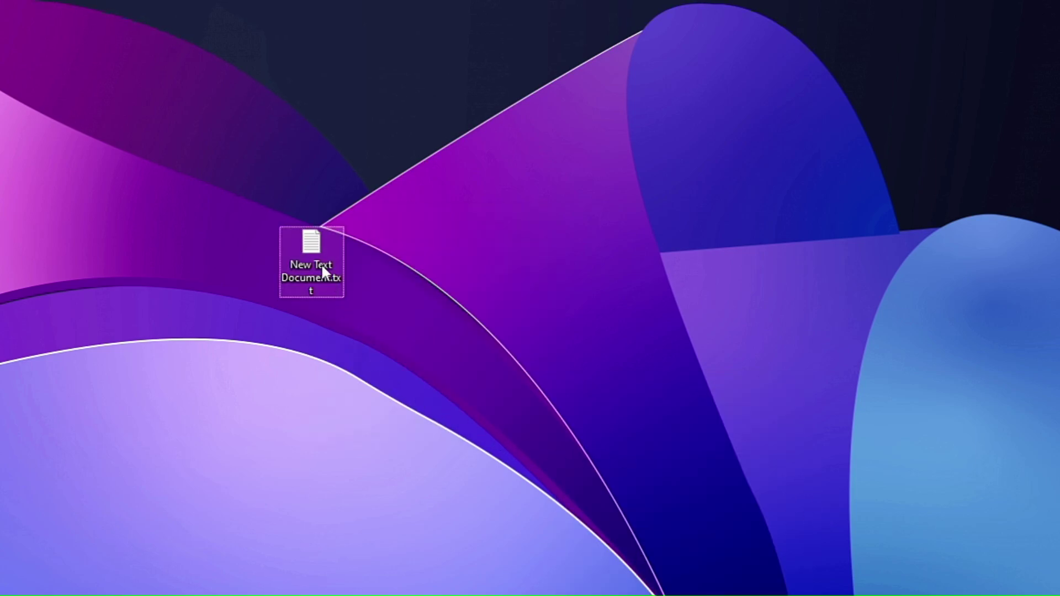
double_click(319, 256)
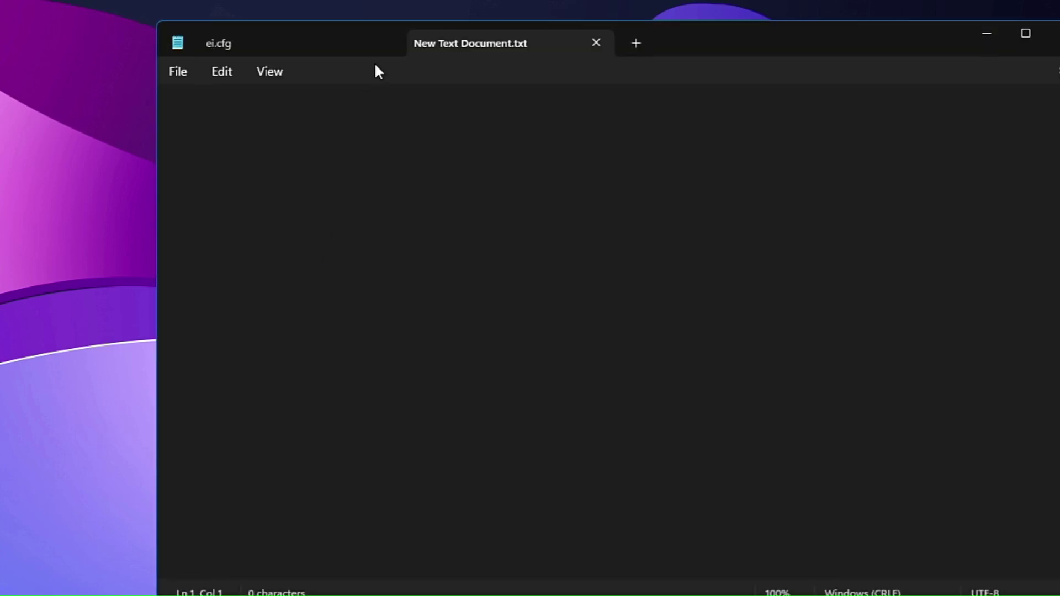
left_click(387, 43)
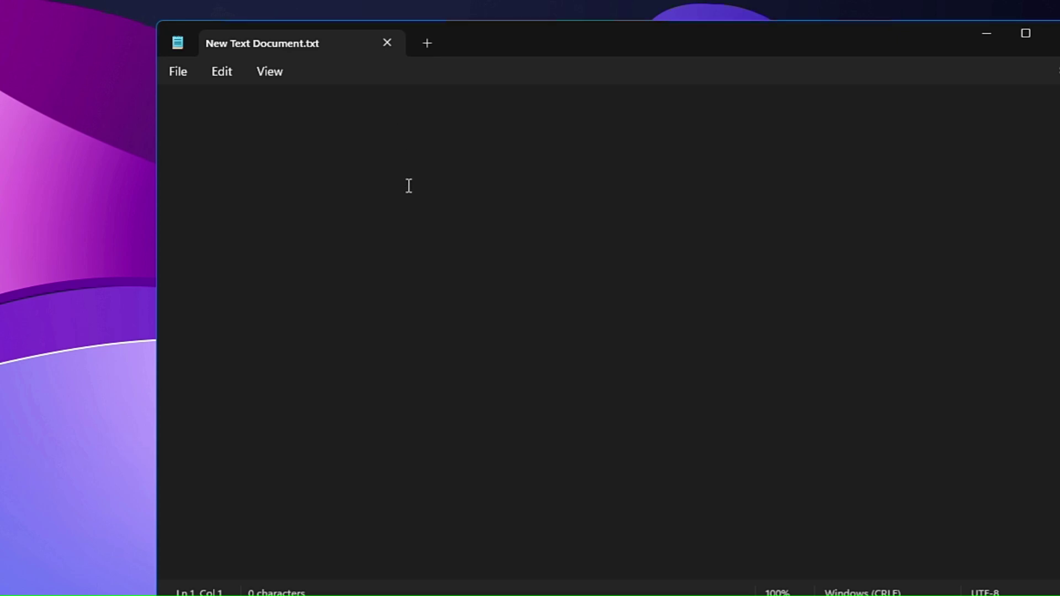
Step: Paste the [Channel], _Default, [VL], 0 lines into the document and check them
type("[Channel]  _Default  [VL]  0")
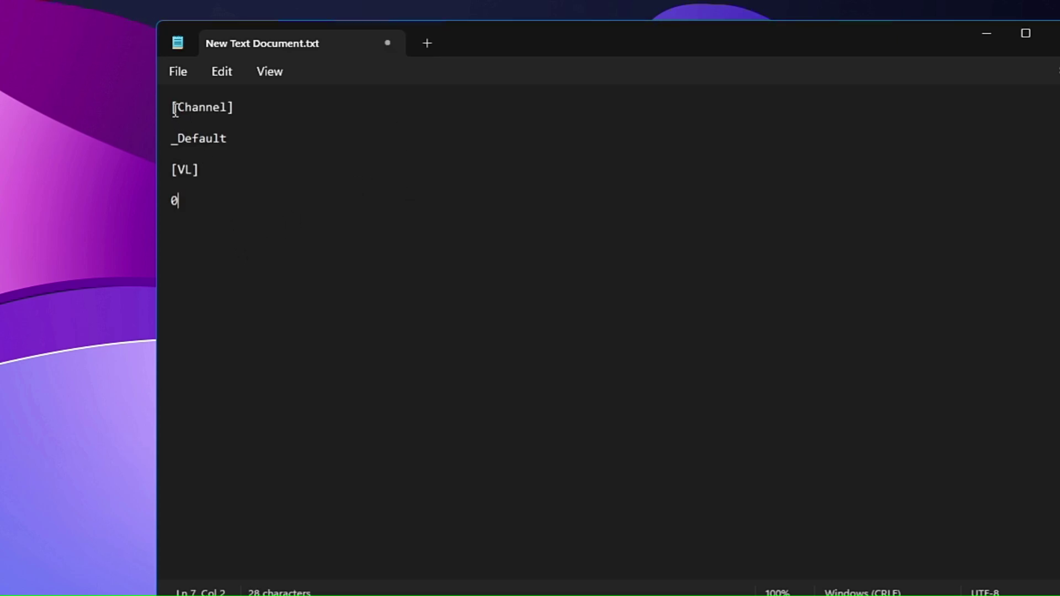
left_click_drag(175, 109, 246, 103)
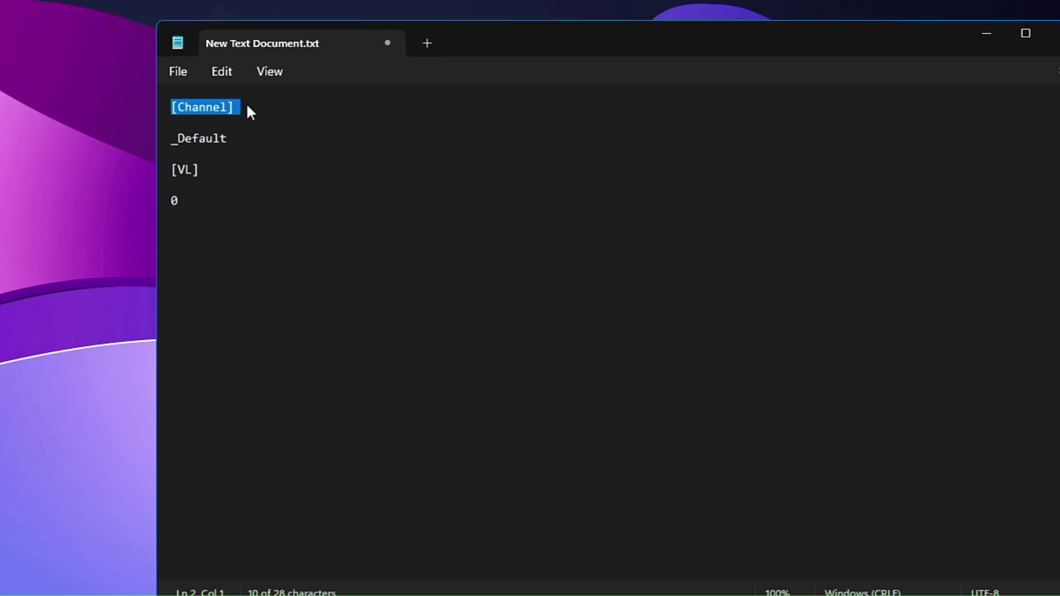
left_click(244, 139)
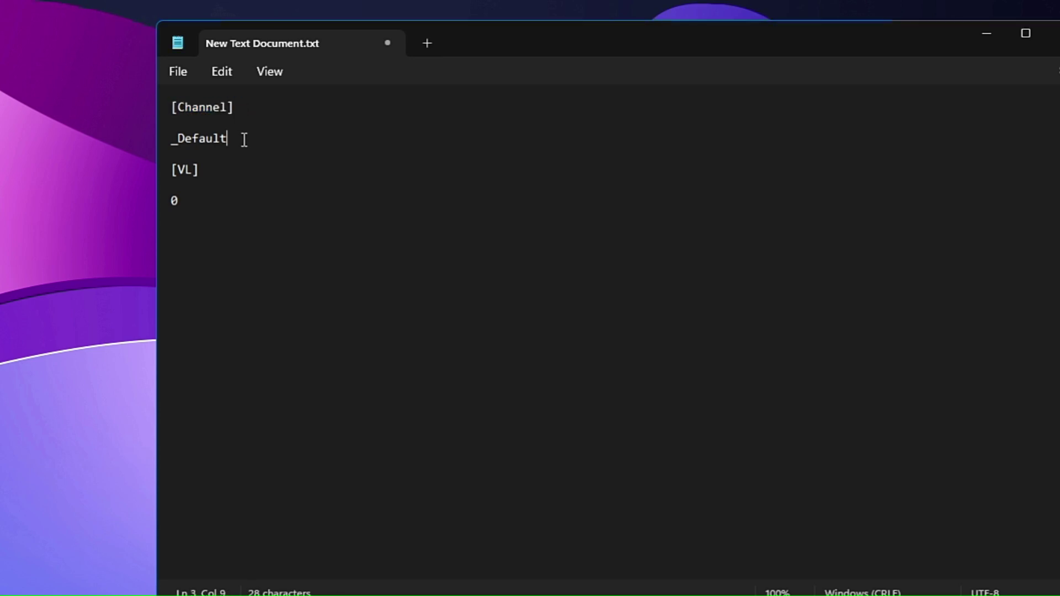
left_click_drag(217, 170, 168, 200)
left_click(193, 204)
left_click(225, 251)
left_click(187, 73)
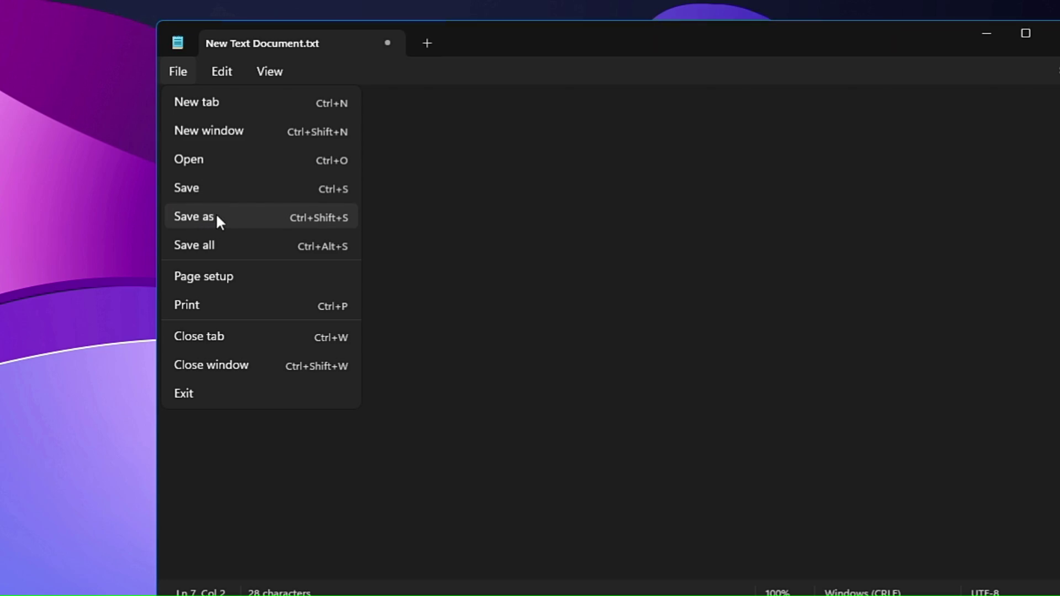
Step: In Save as, pin Win 11 24h2 (G:) to Quick access and open its sources folder
left_click(240, 222)
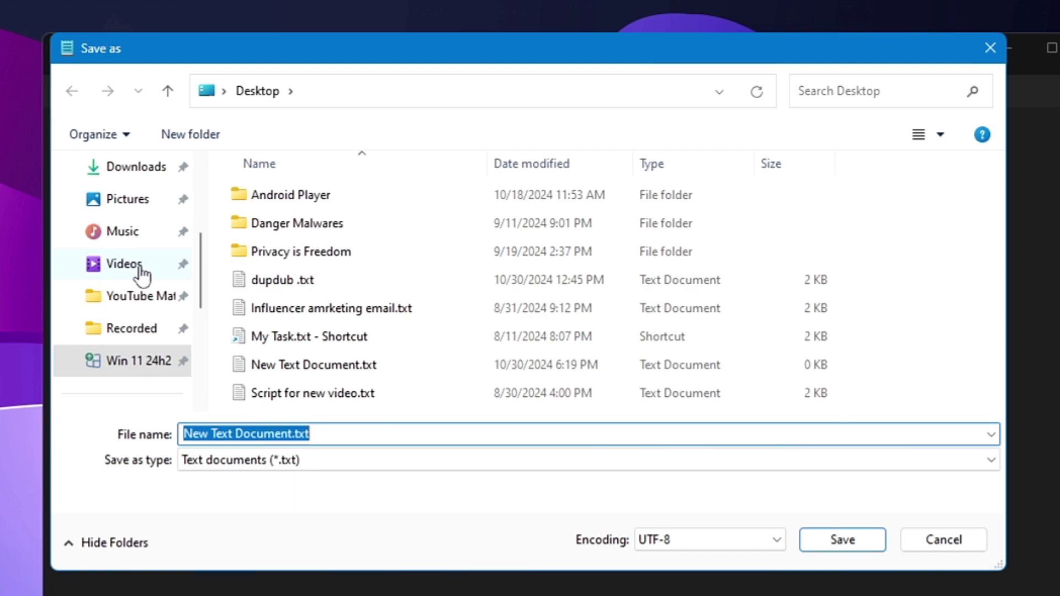
scroll(242, 238, "down", 2)
scroll(240, 241, "up", 1)
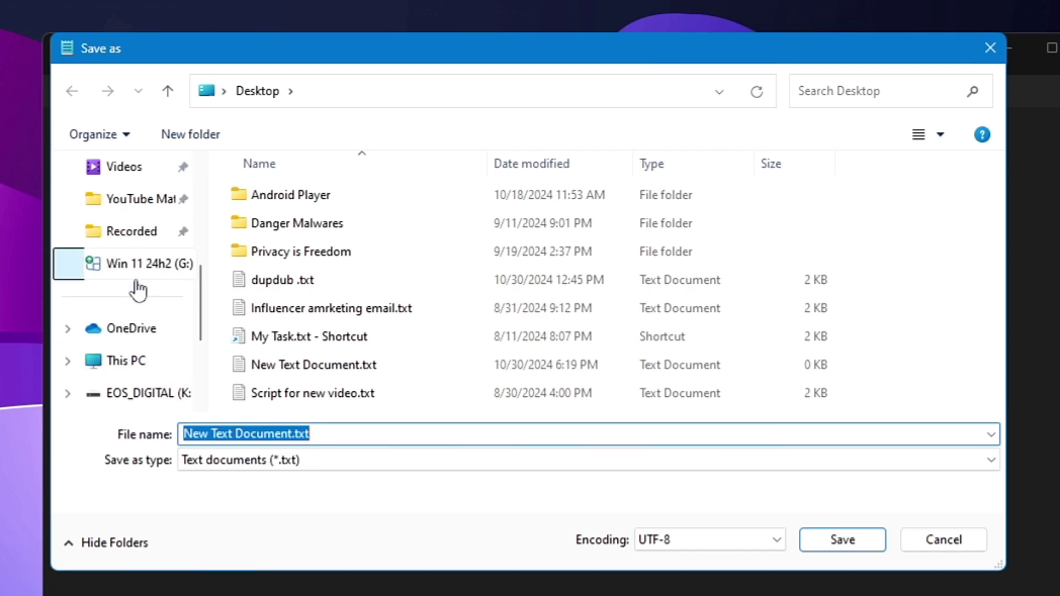
left_click(129, 234)
left_click(131, 264)
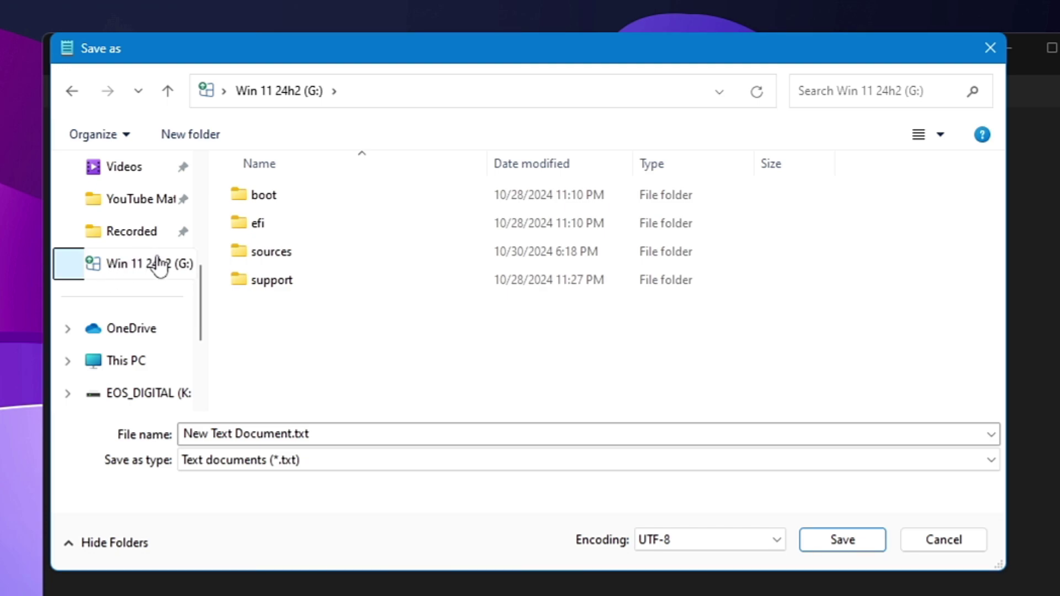
left_click_drag(160, 267, 138, 268)
left_click(285, 258)
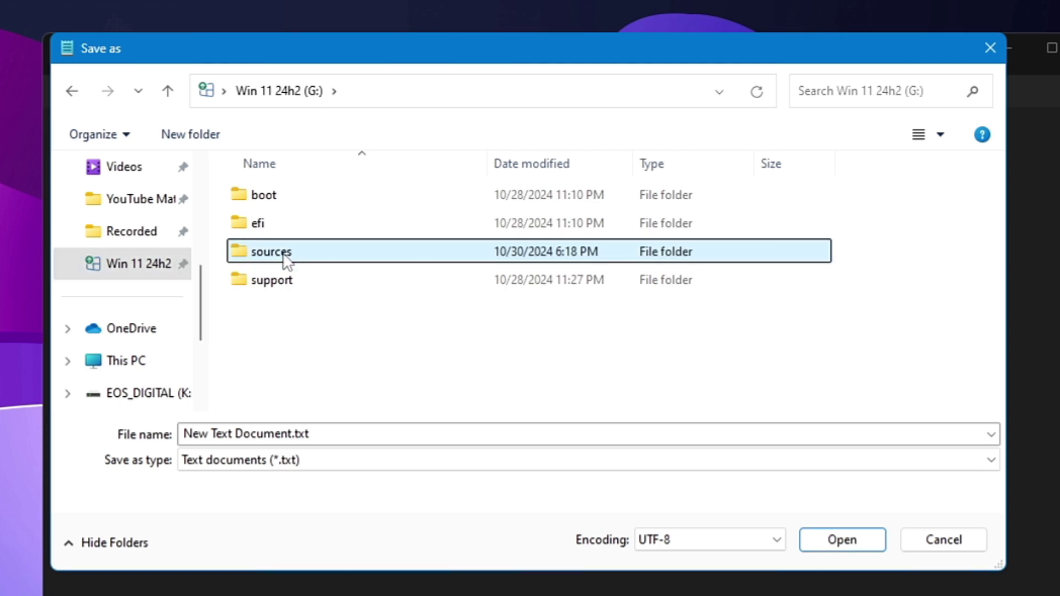
double_click(304, 257)
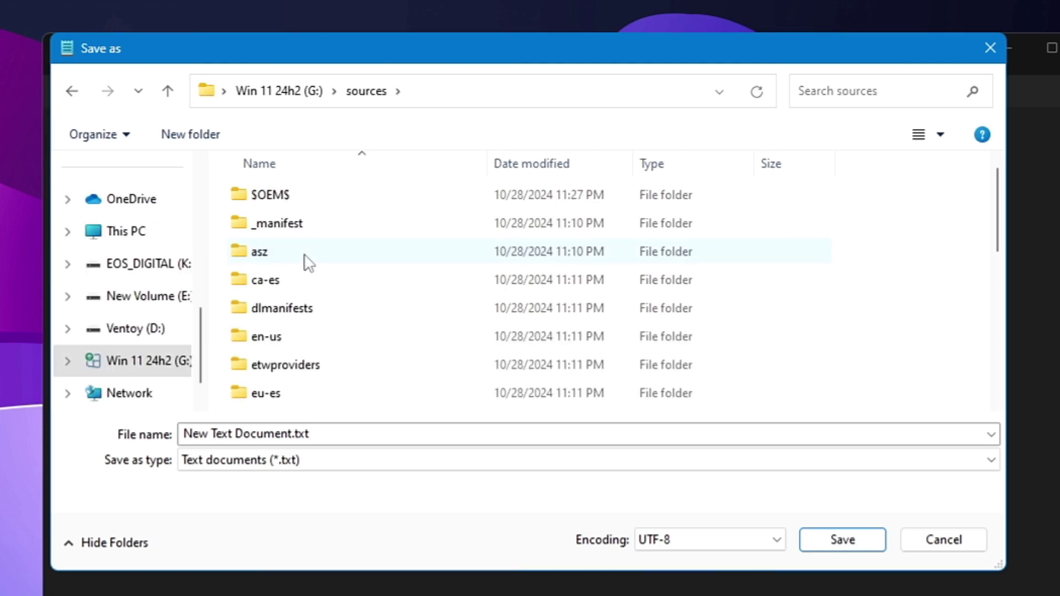
left_click(335, 433)
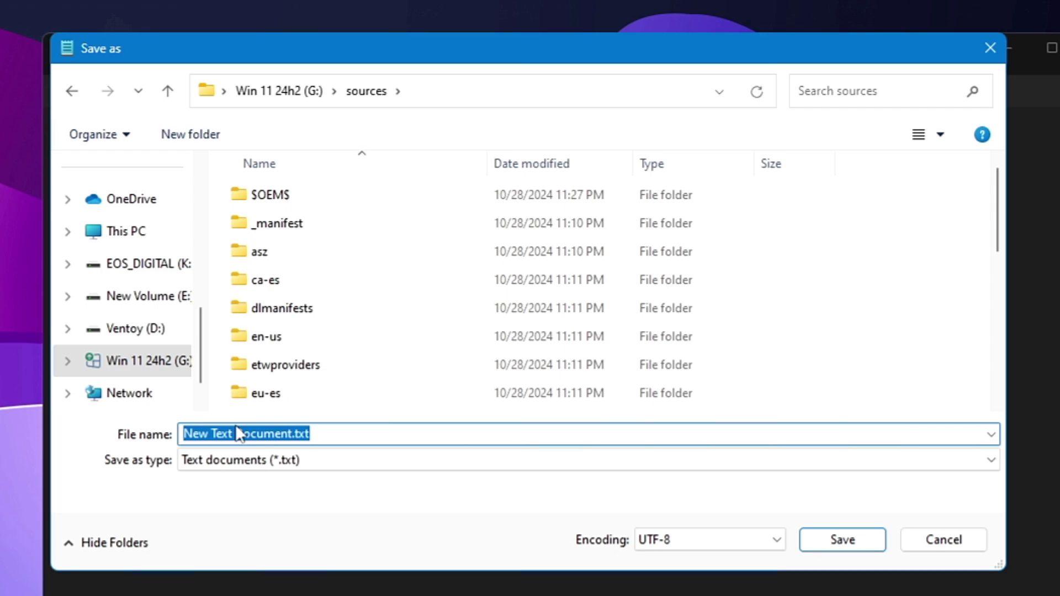
Step: Name the file ei.cfg, set Save as type to All files (*.*), and save
type("ei")
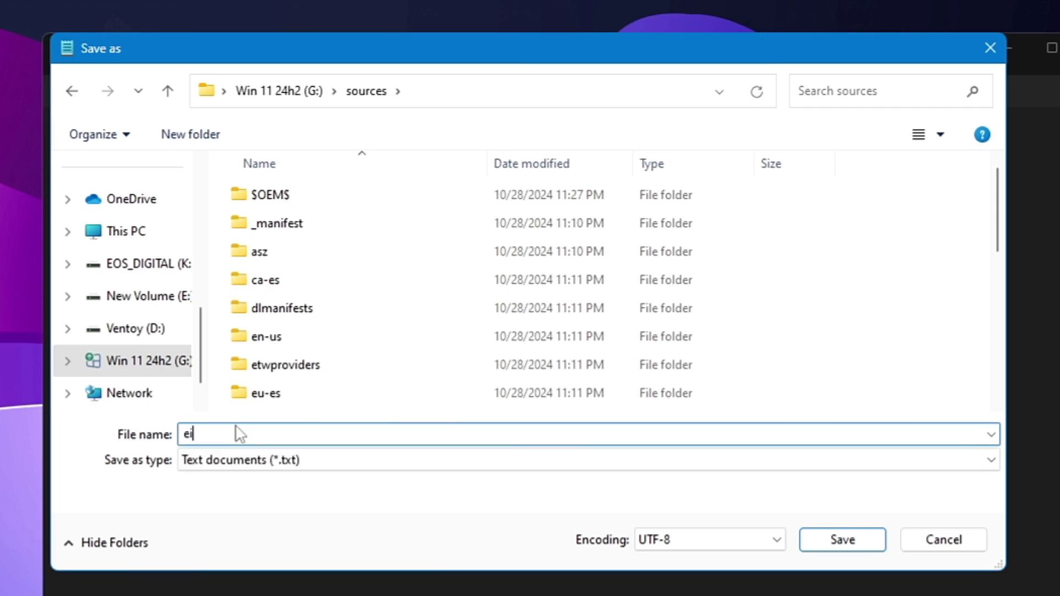
type(".cfg")
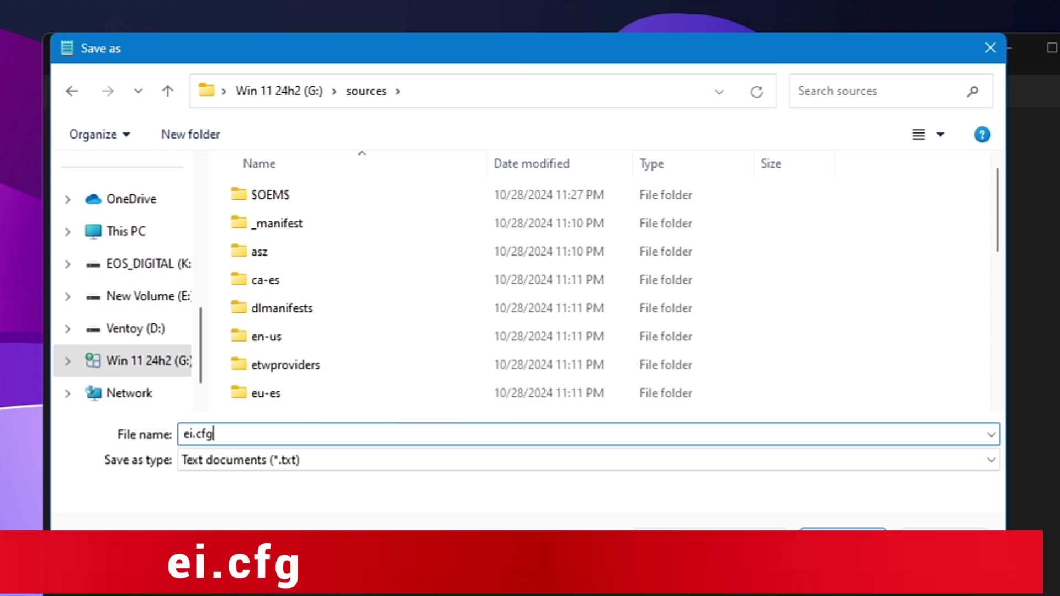
left_click(331, 462)
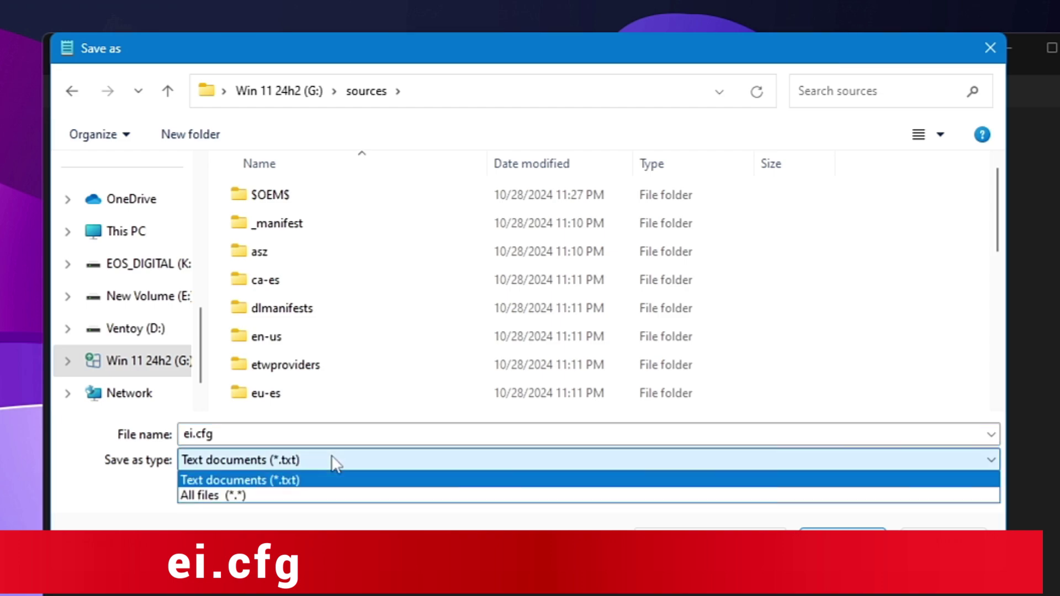
left_click(278, 502)
double_click(226, 436)
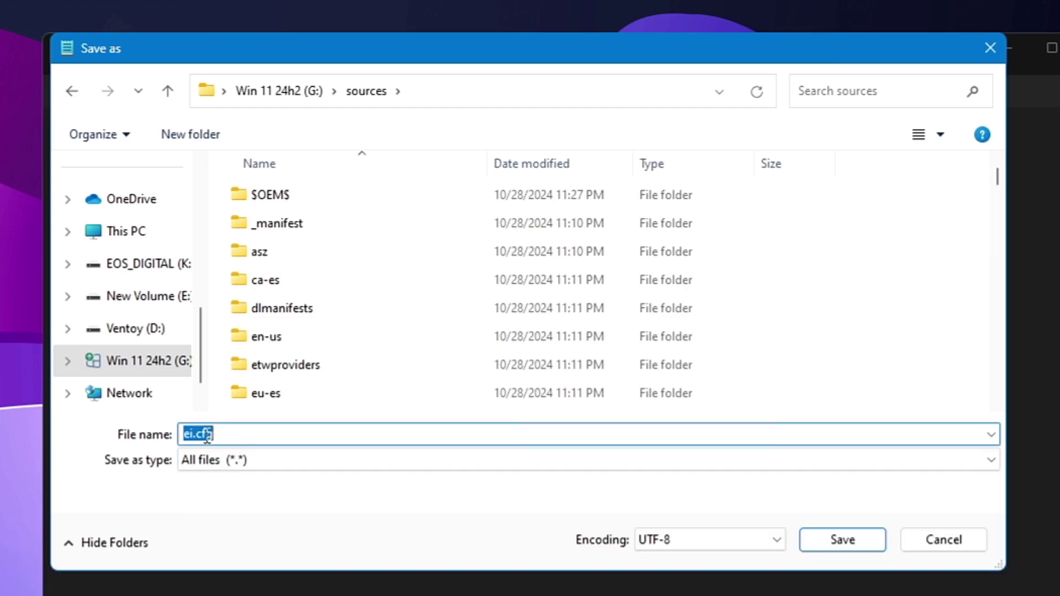
left_click(250, 432)
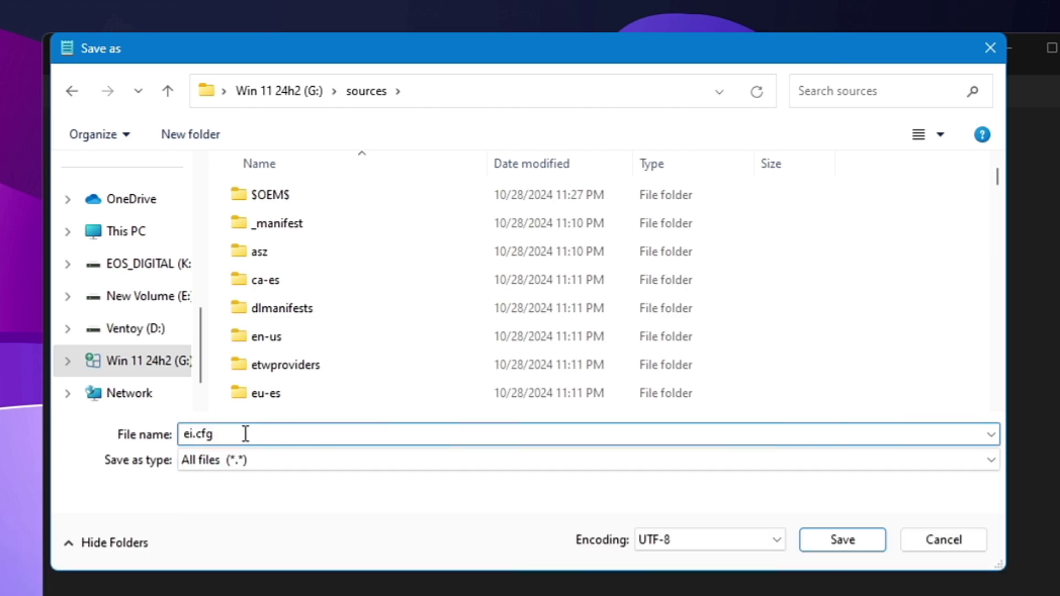
left_click_drag(216, 434, 185, 436)
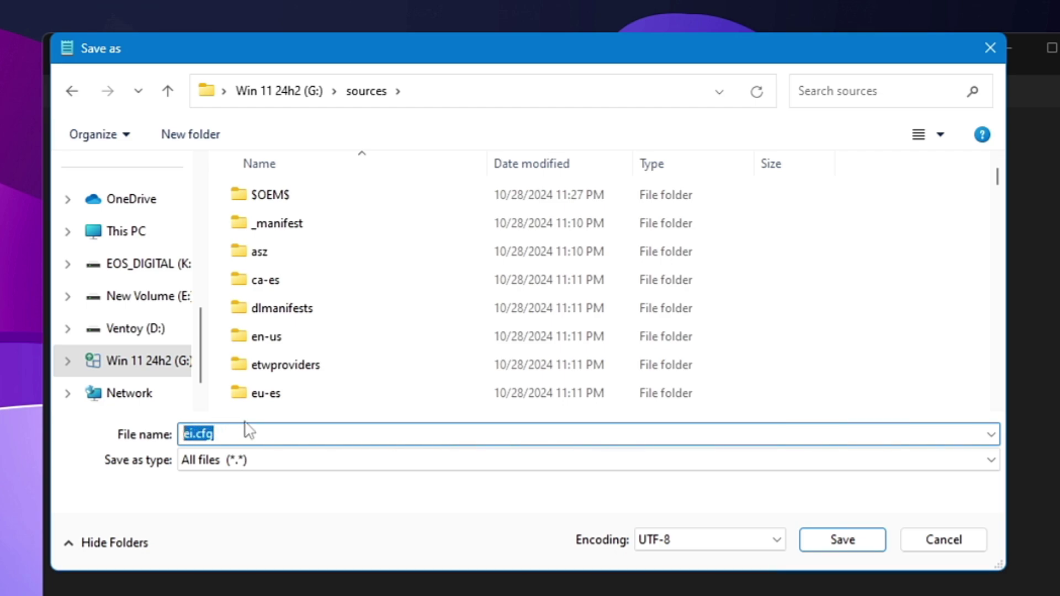
left_click(239, 436)
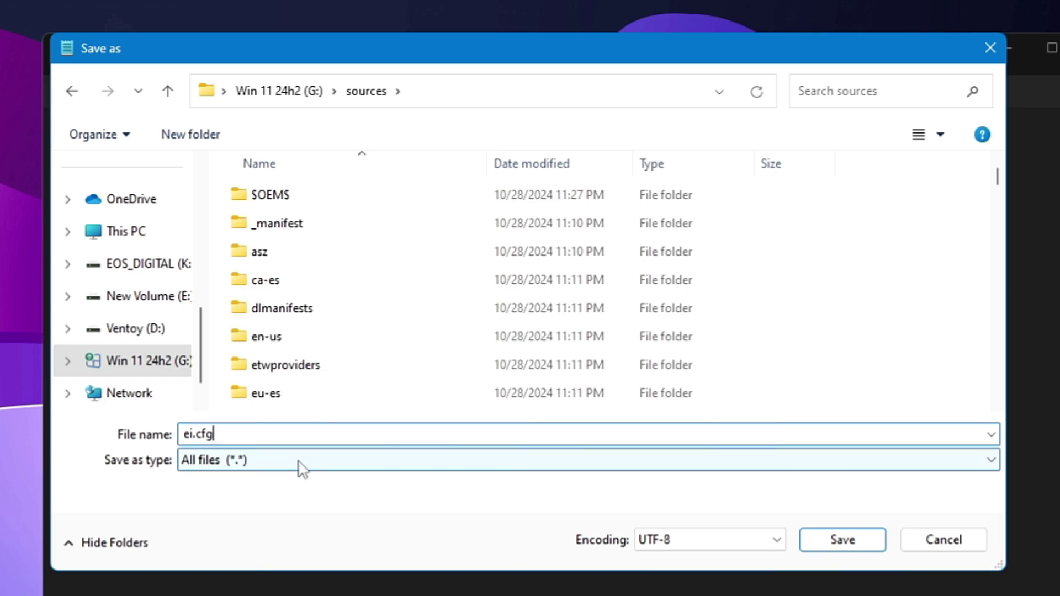
left_click(853, 555)
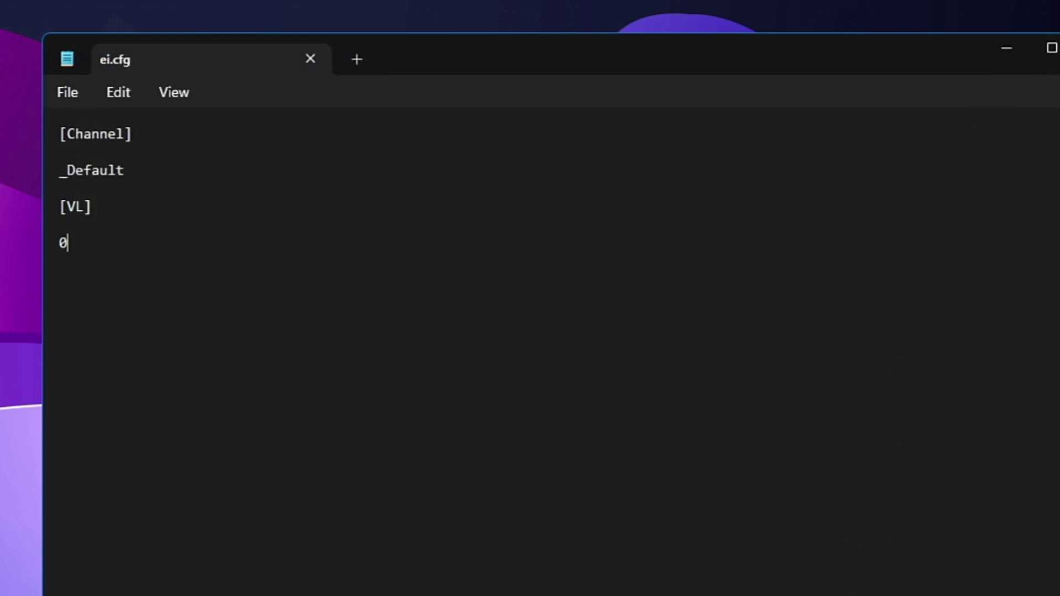
Step: Close Notepad after saving ei.cfg
right_click(916, 1)
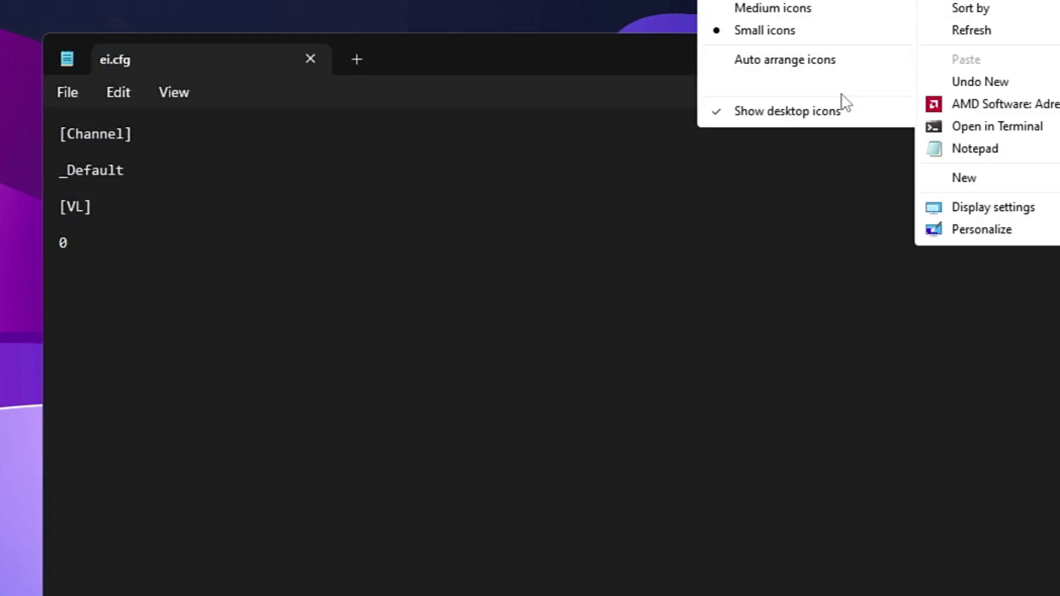
left_click(850, 94)
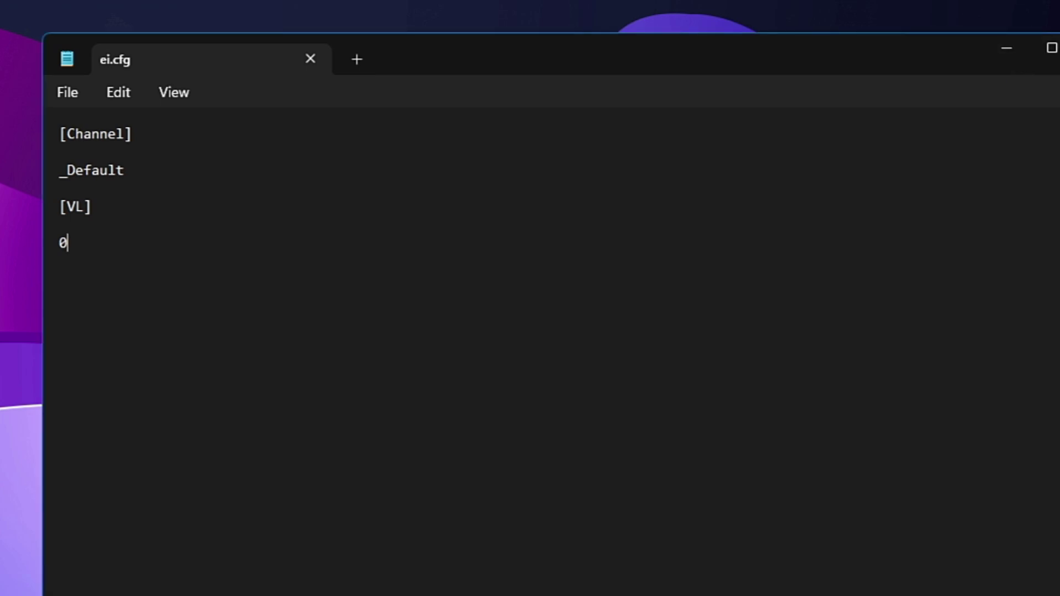
left_click(1006, 48)
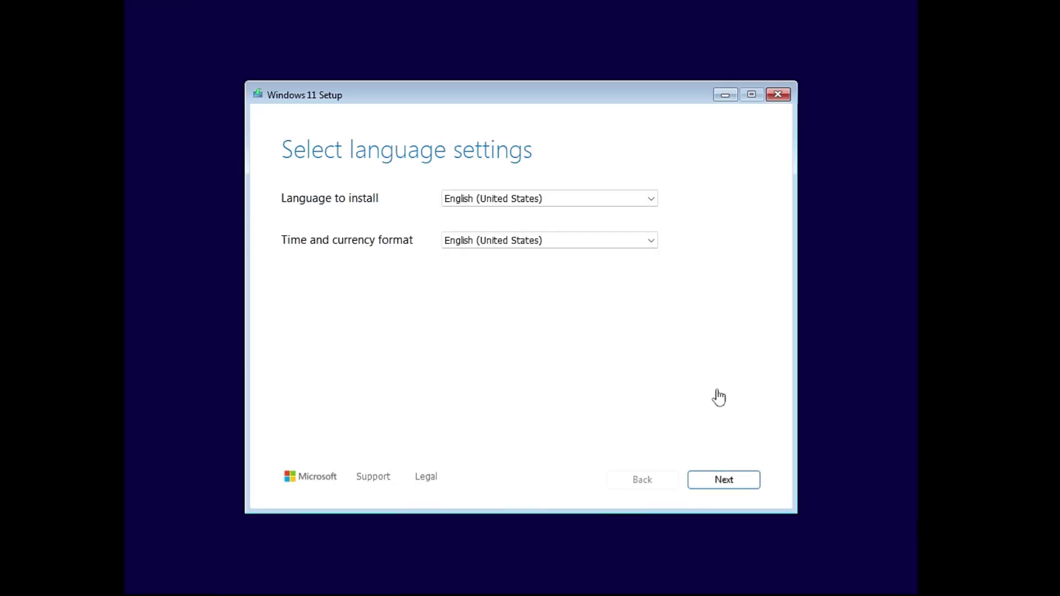
Step: Keep English (United States) and the US keyboard, agree to erase everything, and start a clean install
left_click(721, 482)
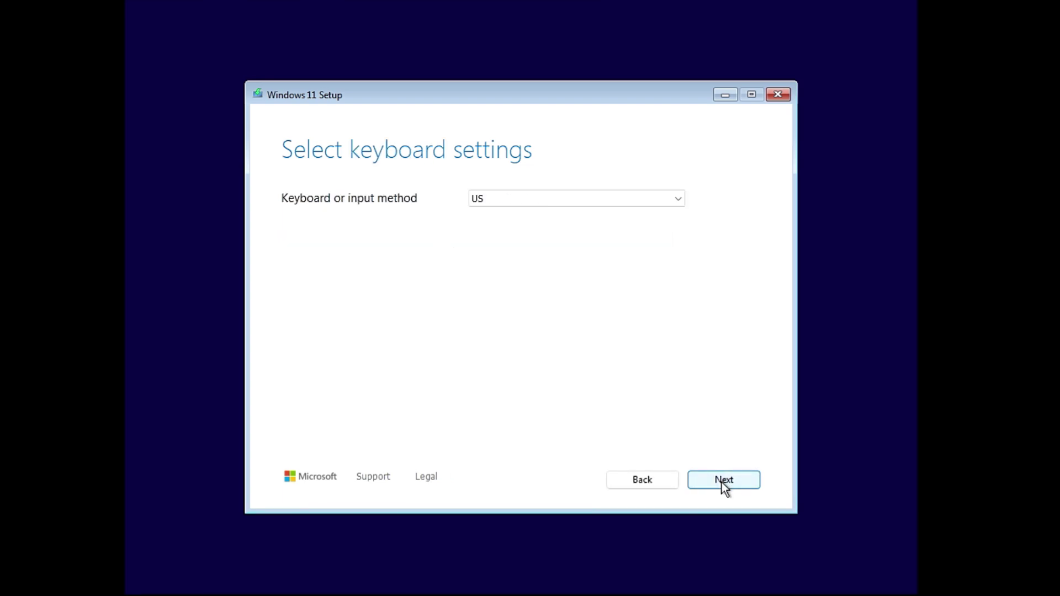
left_click(721, 481)
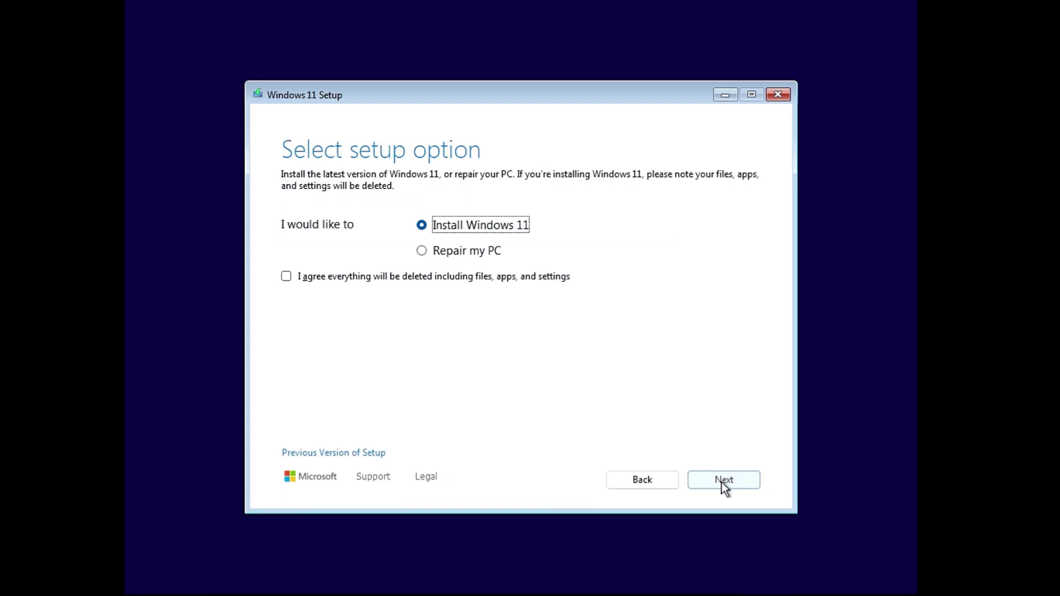
left_click(359, 280)
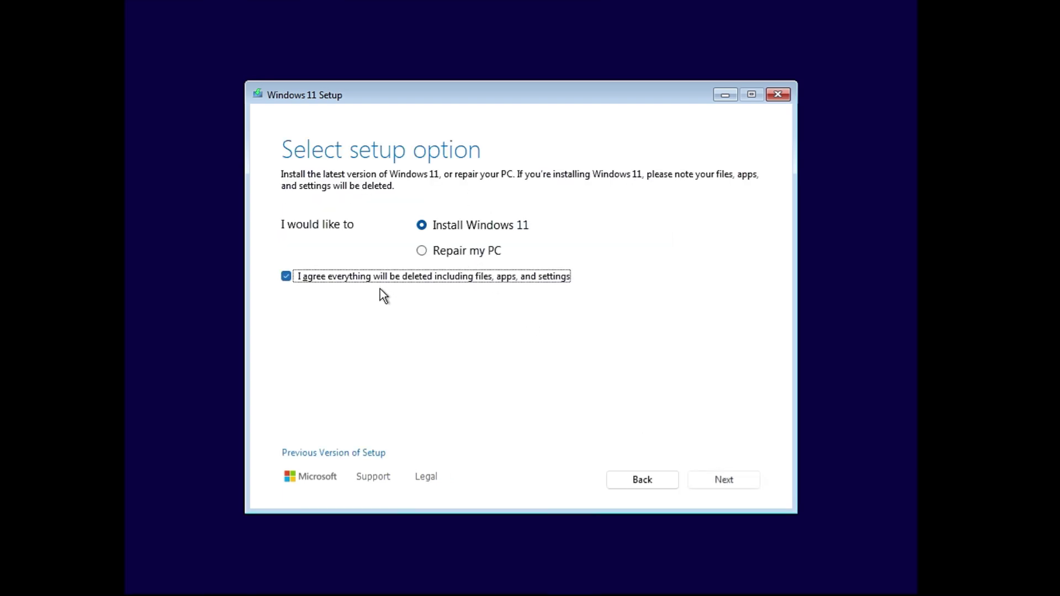
left_click(737, 478)
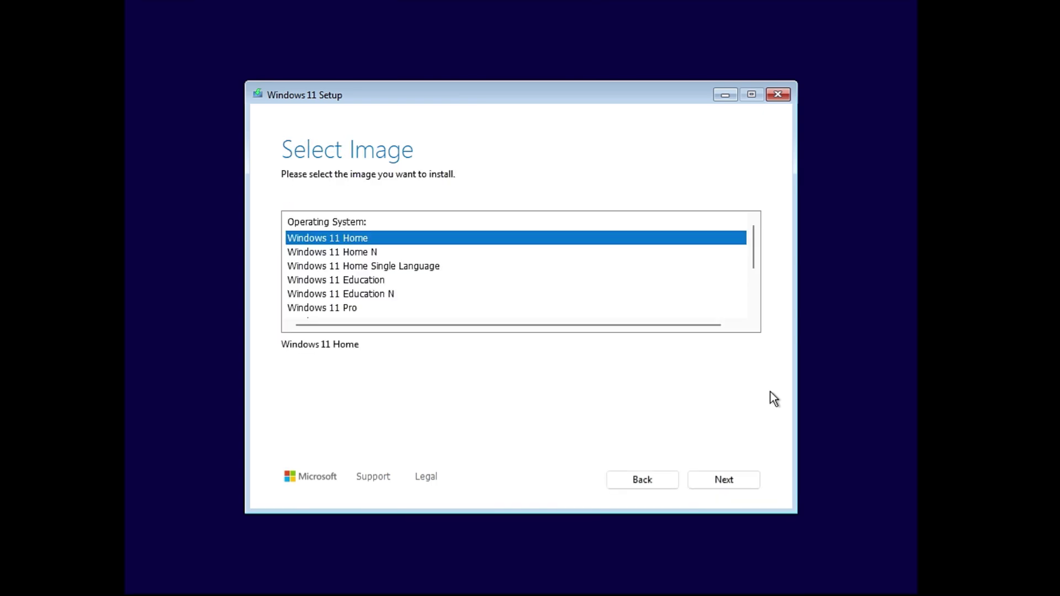
Step: Scroll the edition list, comparing Home Single Language, Home and Pro
left_click(349, 265)
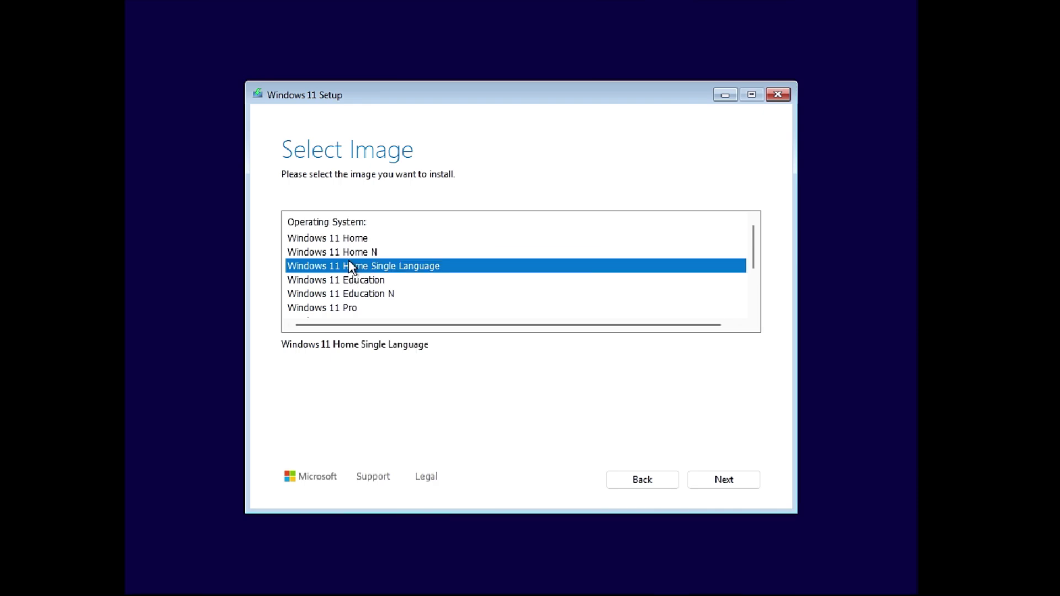
scroll(349, 261, "down", 1)
left_click(344, 270)
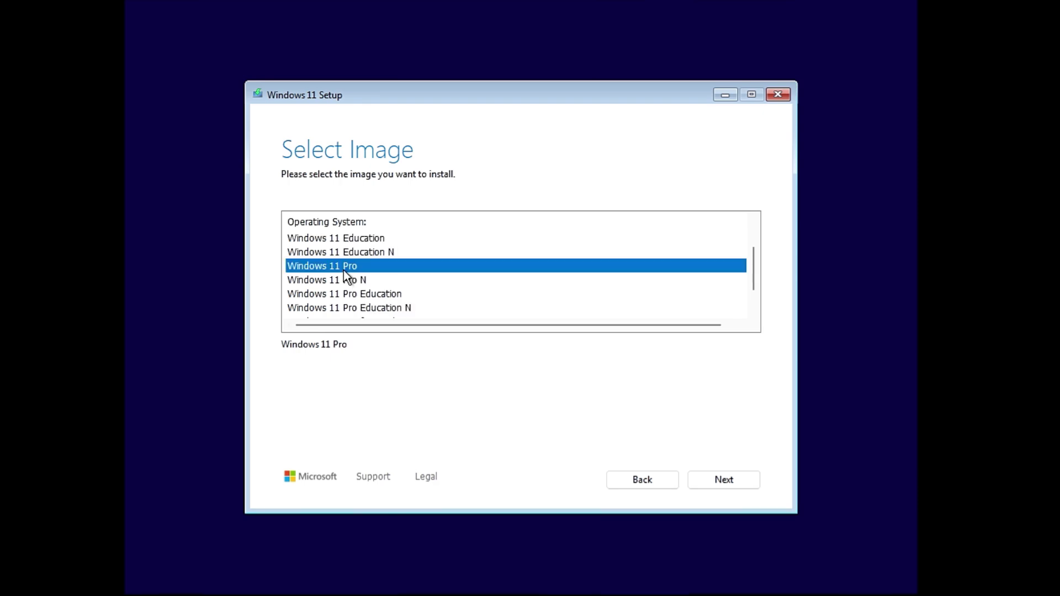
scroll(348, 279, "down", 1)
scroll(396, 311, "up", 2)
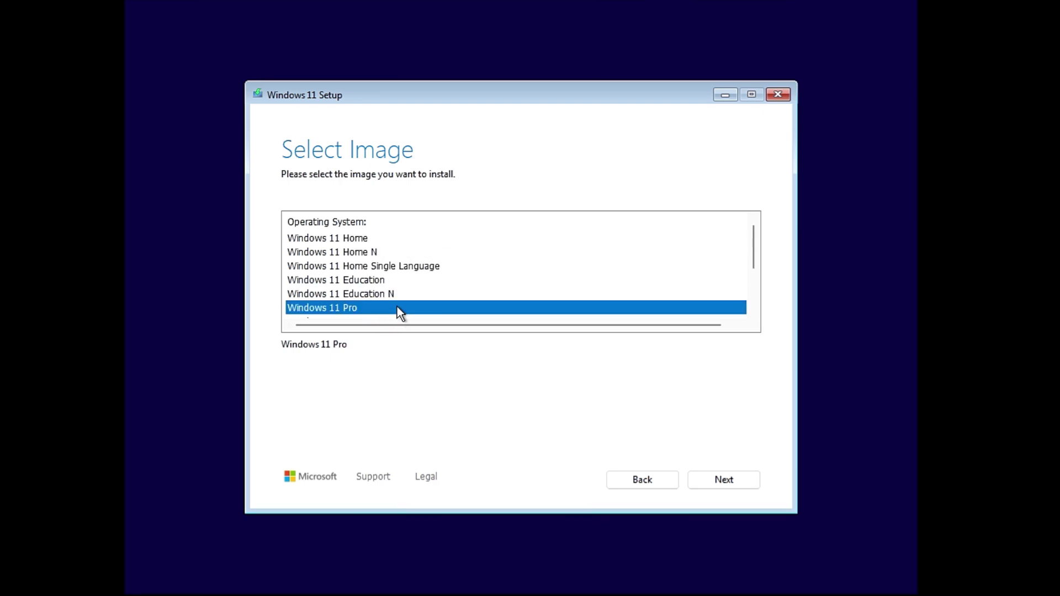
left_click(372, 241)
scroll(375, 248, "down", 1)
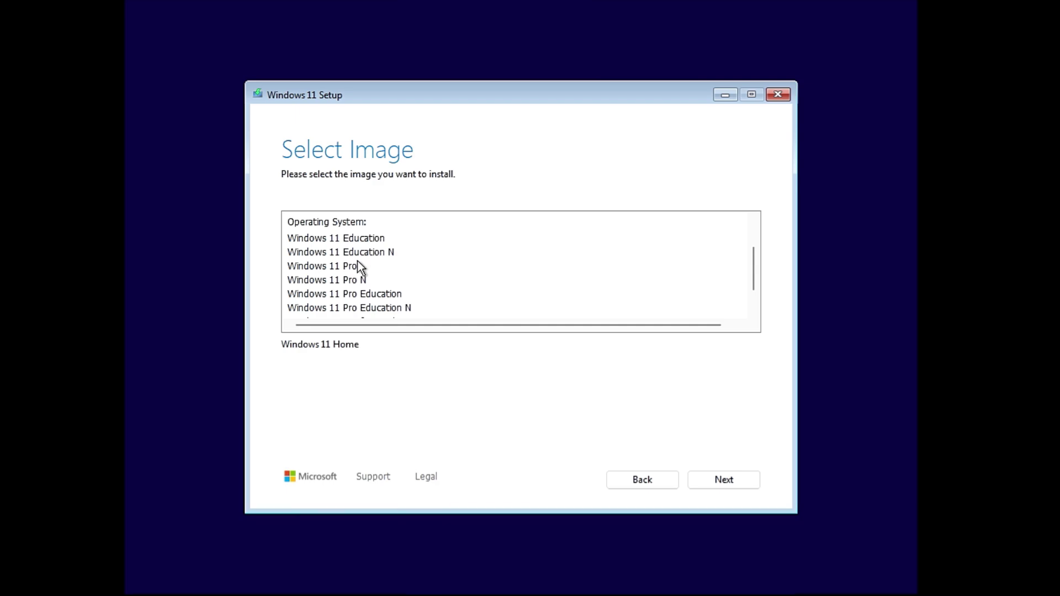
left_click(359, 266)
Step: Select Windows 11 Pro and install it onto the 59.5 GB unallocated space
scroll(369, 264, "down", 1)
scroll(383, 304, "up", 2)
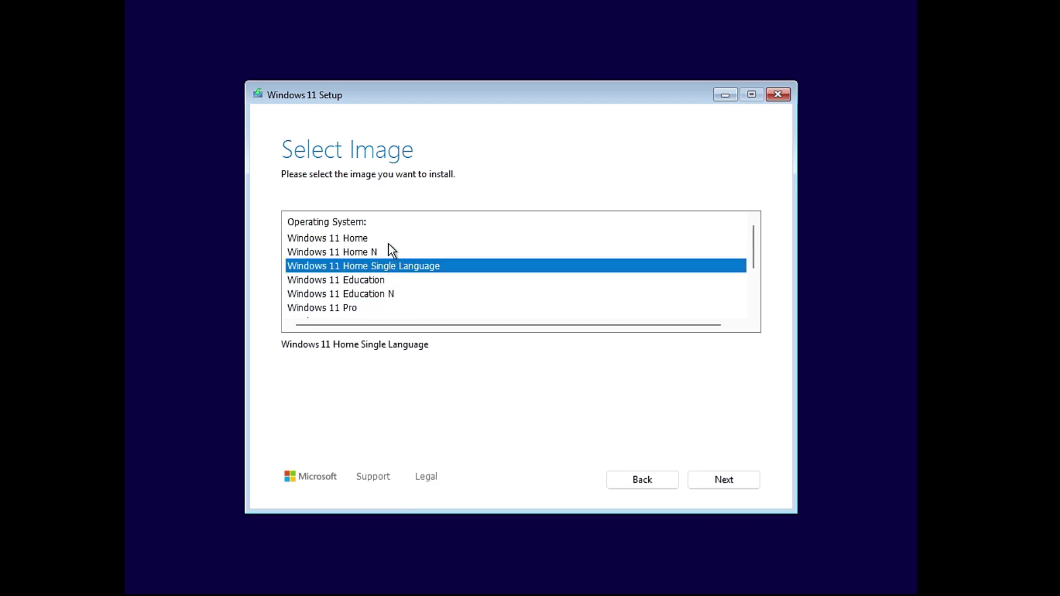
left_click(389, 244)
scroll(396, 262, "down", 2)
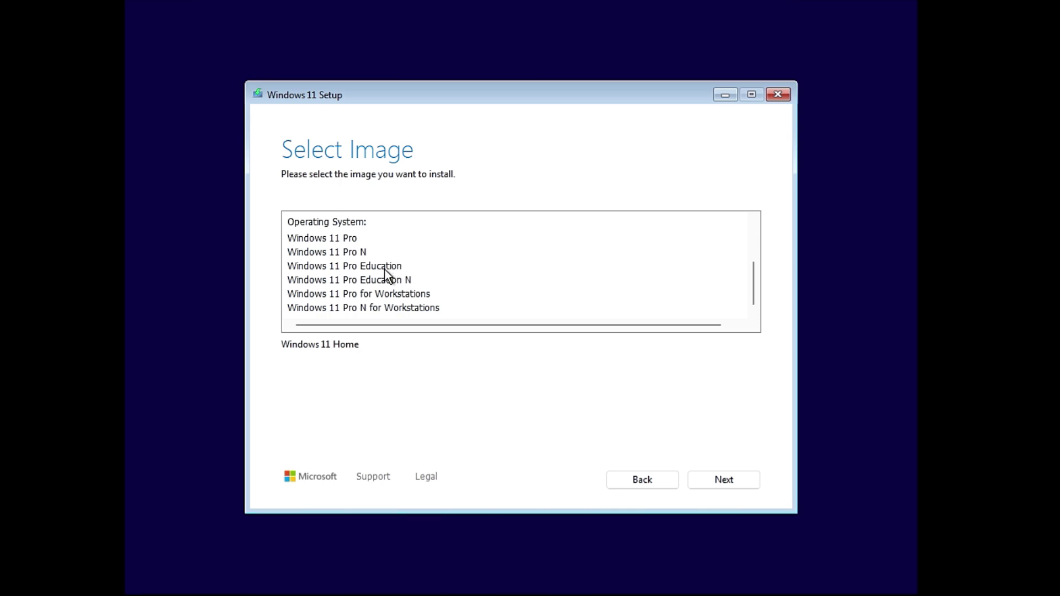
scroll(381, 278, "up", 1)
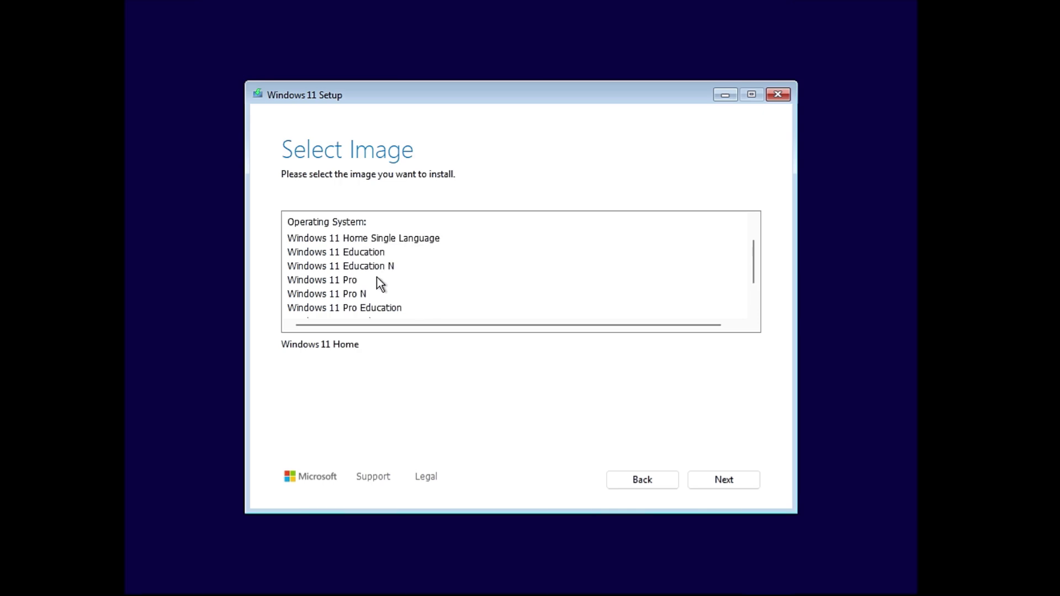
left_click(363, 279)
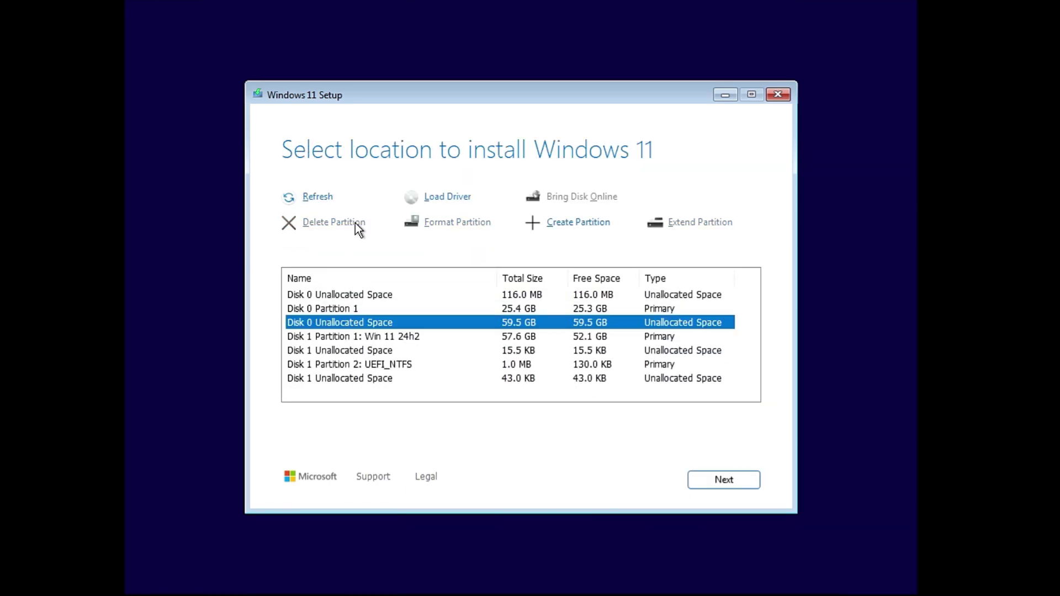
left_click(719, 478)
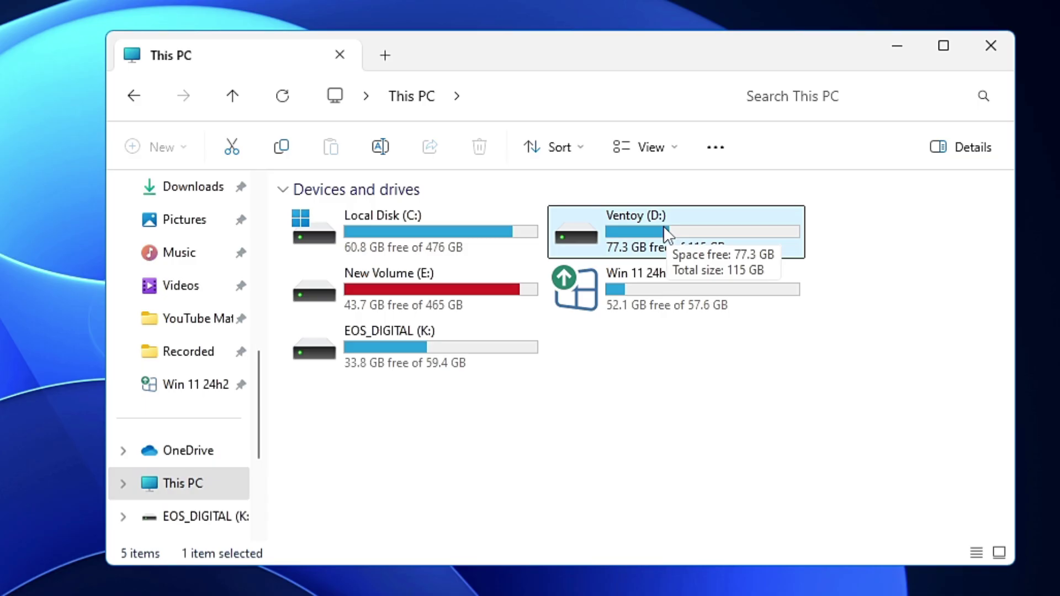
Step: Open Ventoy (D:) and look over the Win11_24H2 and Win10_22H2 ISO images
double_click(663, 225)
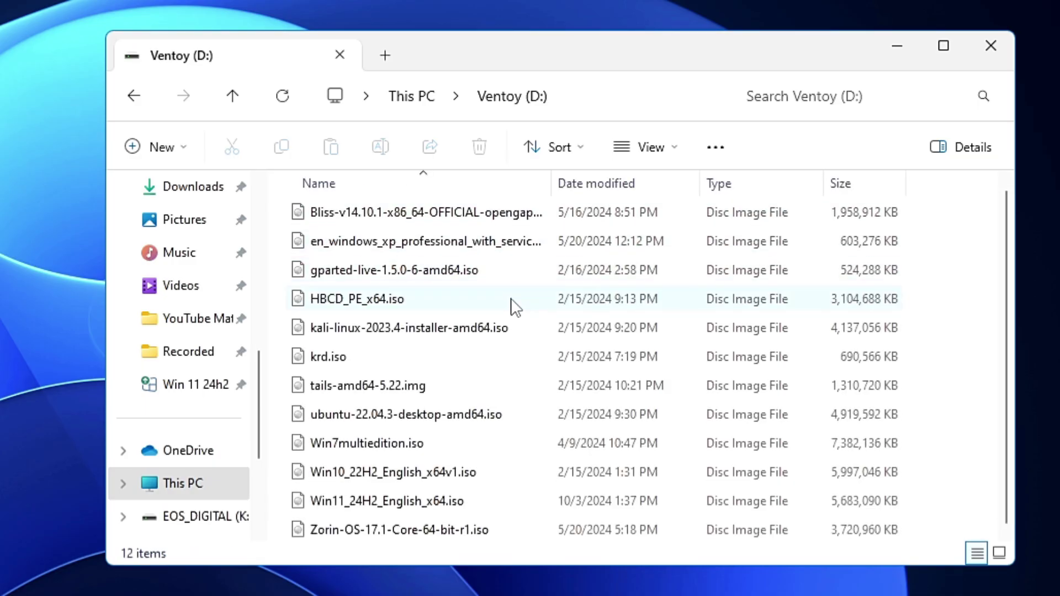
left_click(404, 508)
left_click(403, 478)
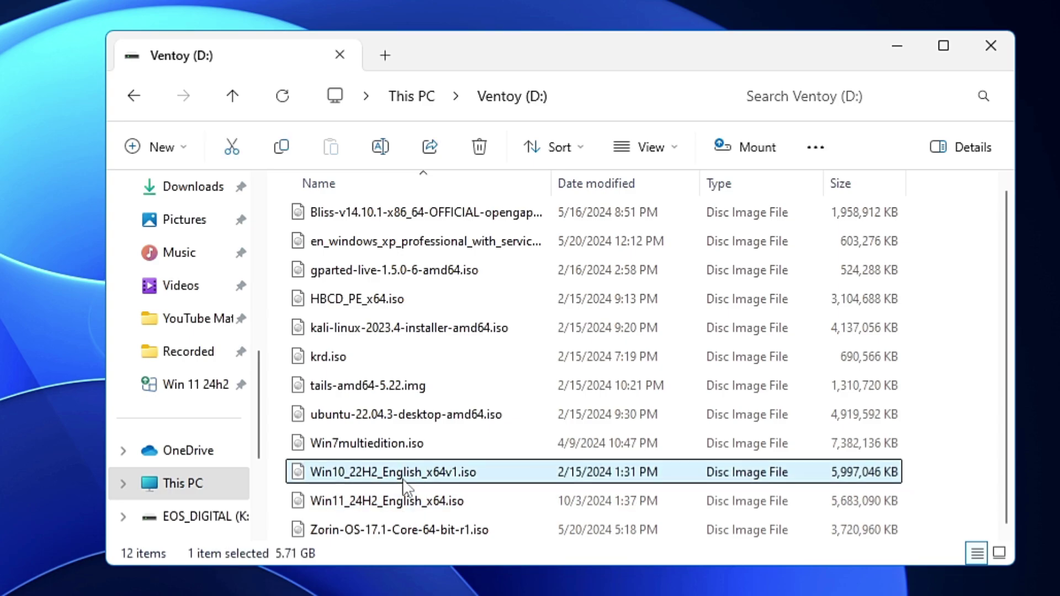
left_click(406, 502)
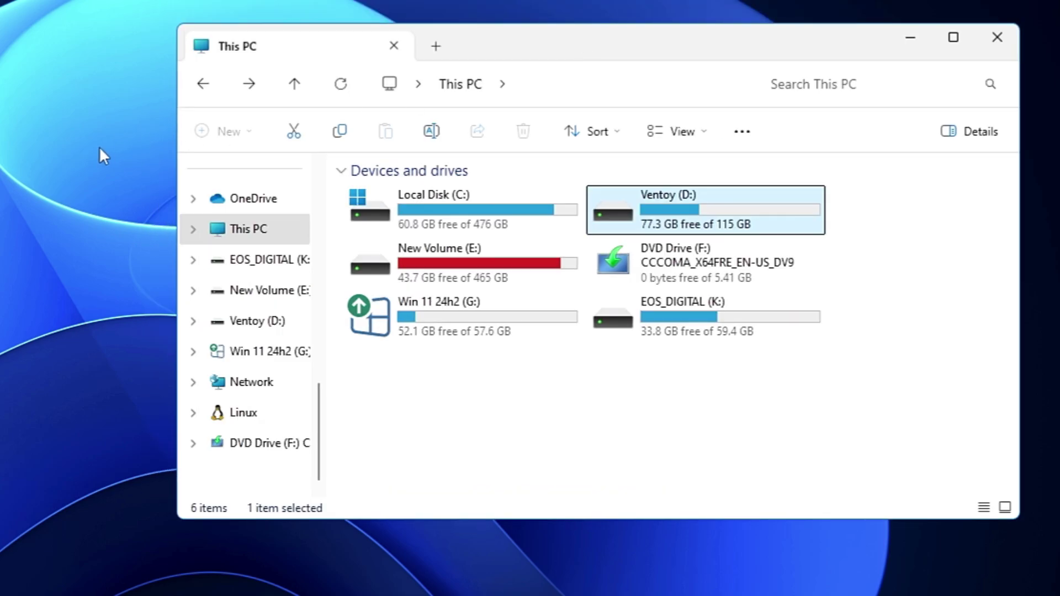
Step: Create a new text document on the desktop from the right-click menu
right_click(16, 130)
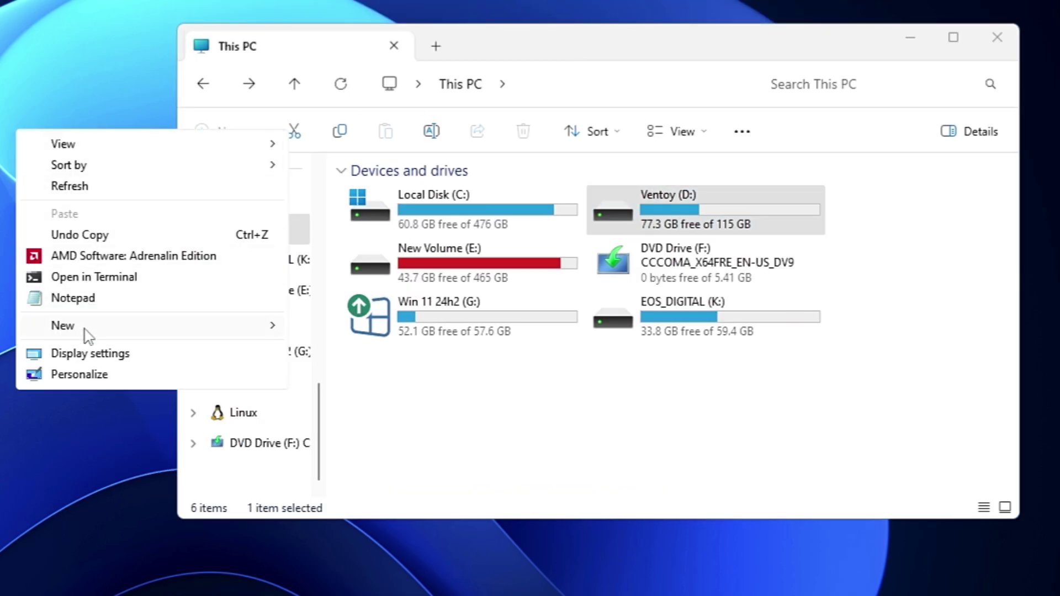
mouse_move(84, 330)
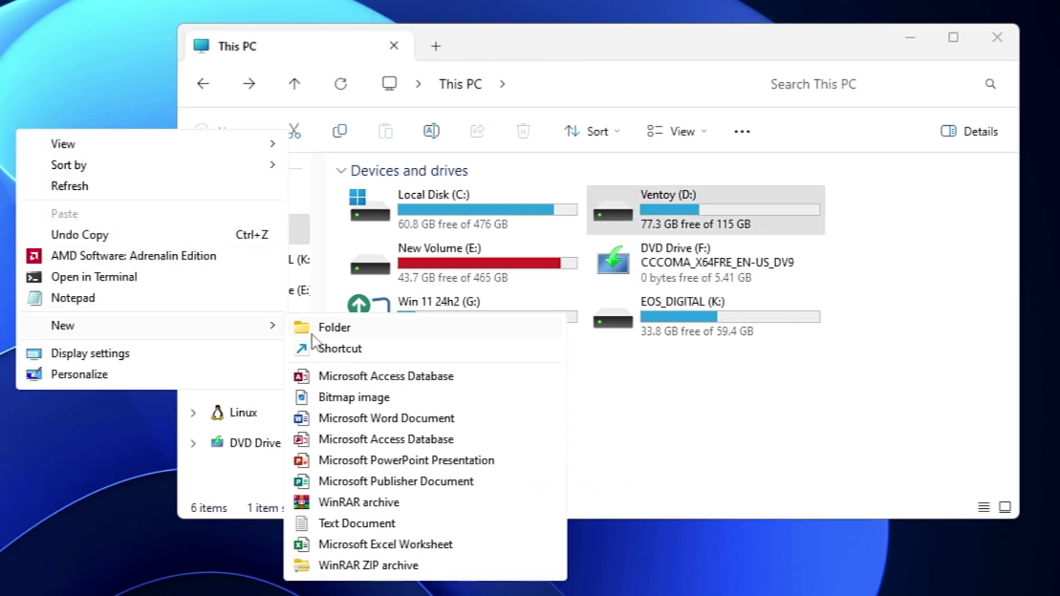
left_click(356, 522)
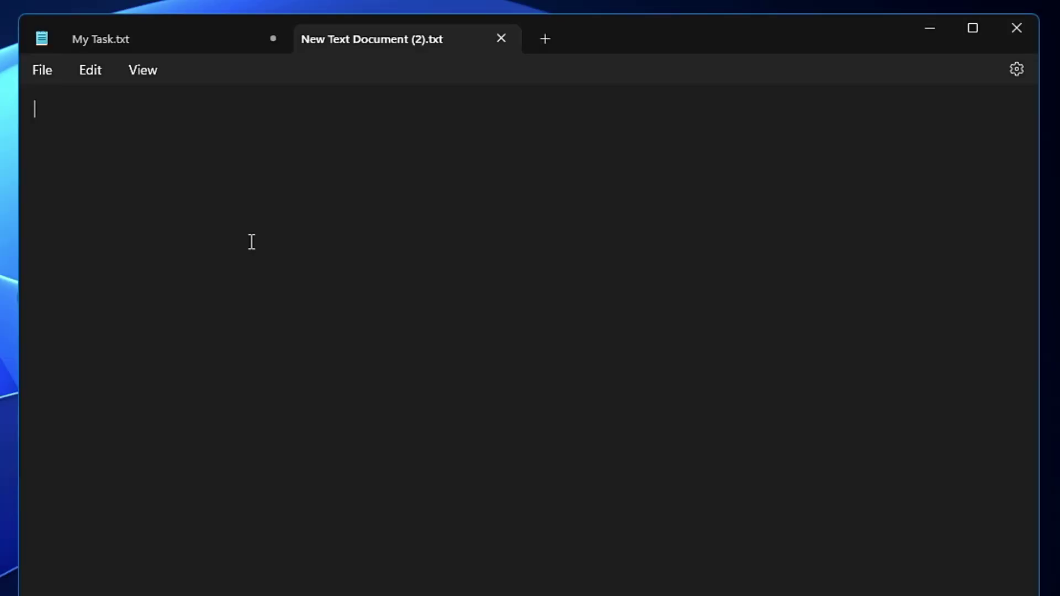
Step: Paste the ei.cfg settings lines and start Save as with Desktop as the location
type("[Channel]  _Default  [VL]  0")
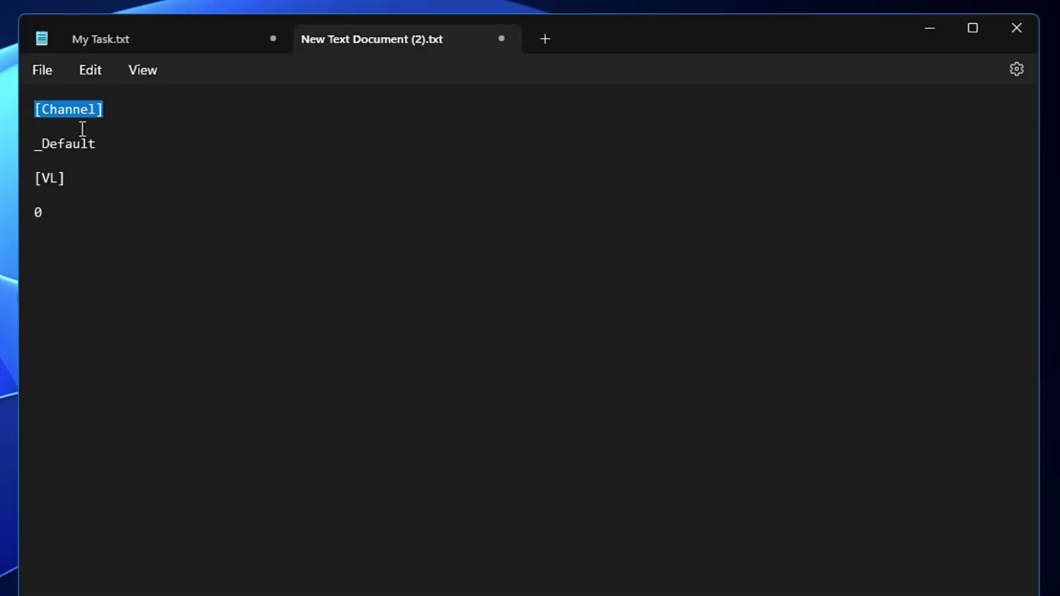
left_click(42, 72)
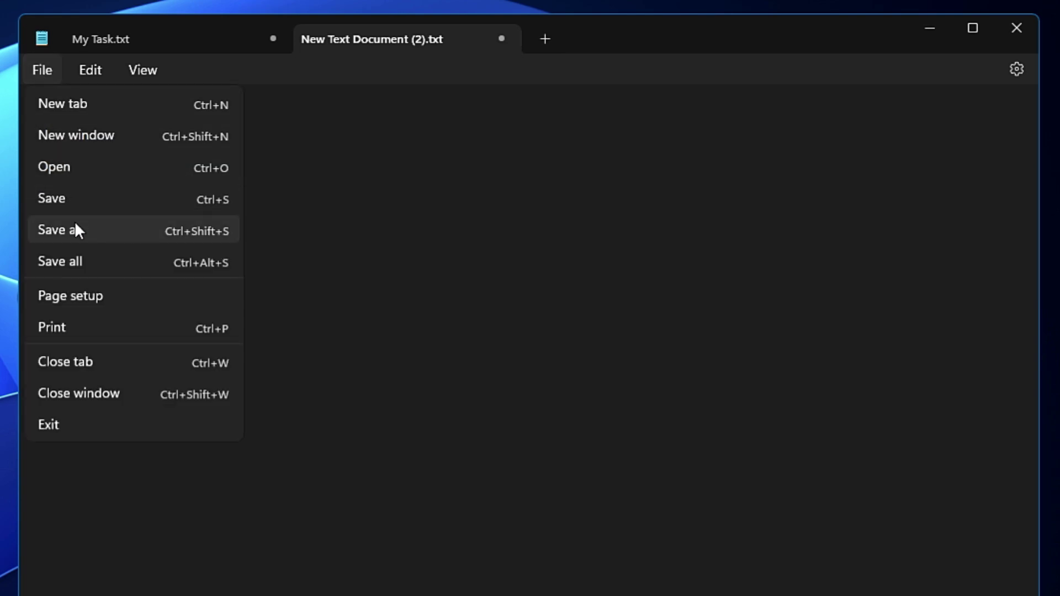
left_click(89, 231)
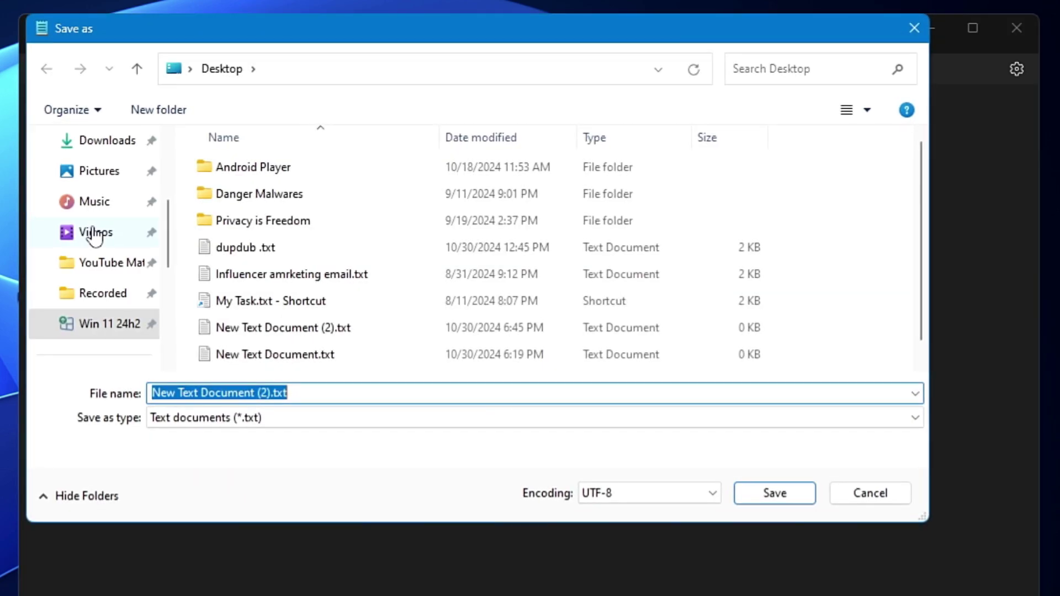
left_click(152, 319)
scroll(118, 274, "up", 4)
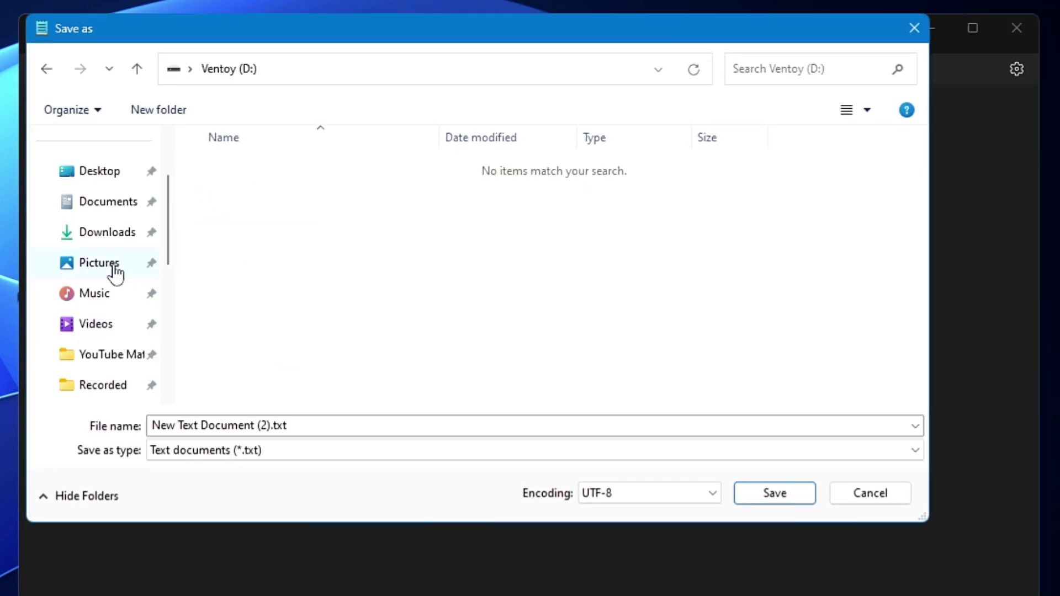
left_click(113, 270)
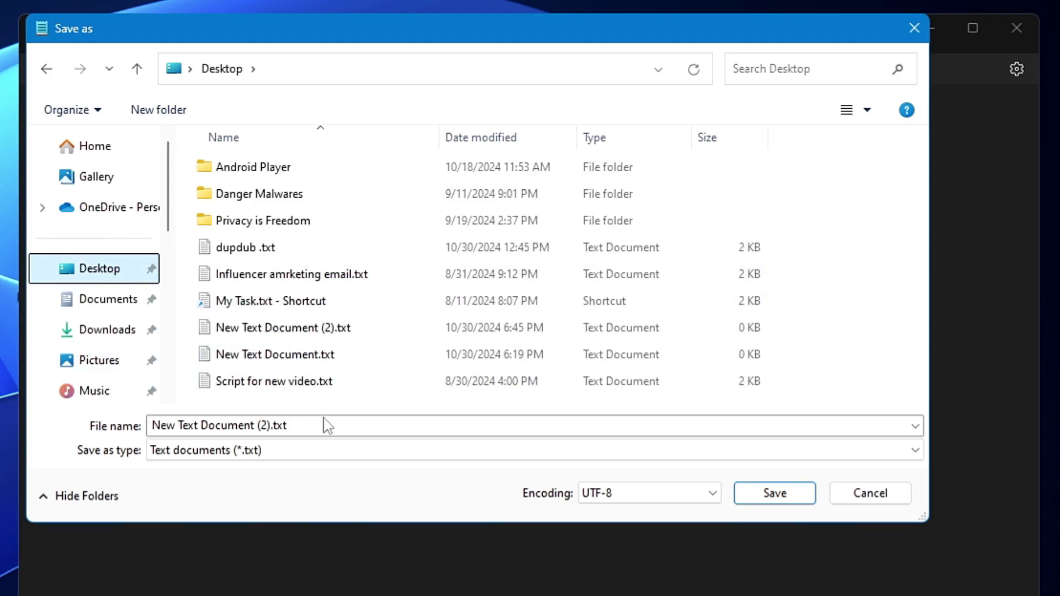
Step: Save it as ei.cfg with All files type, minimize Notepad, and move its icon left
left_click(222, 420)
type("ei.cfg")
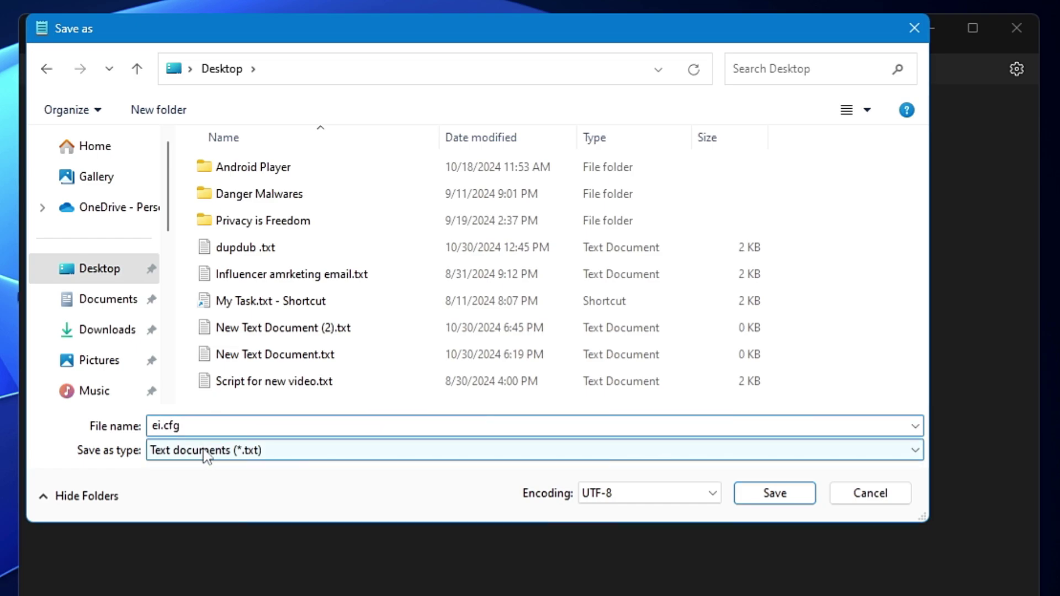
left_click_drag(192, 425, 154, 422)
left_click(201, 426)
double_click(201, 426)
left_click(249, 449)
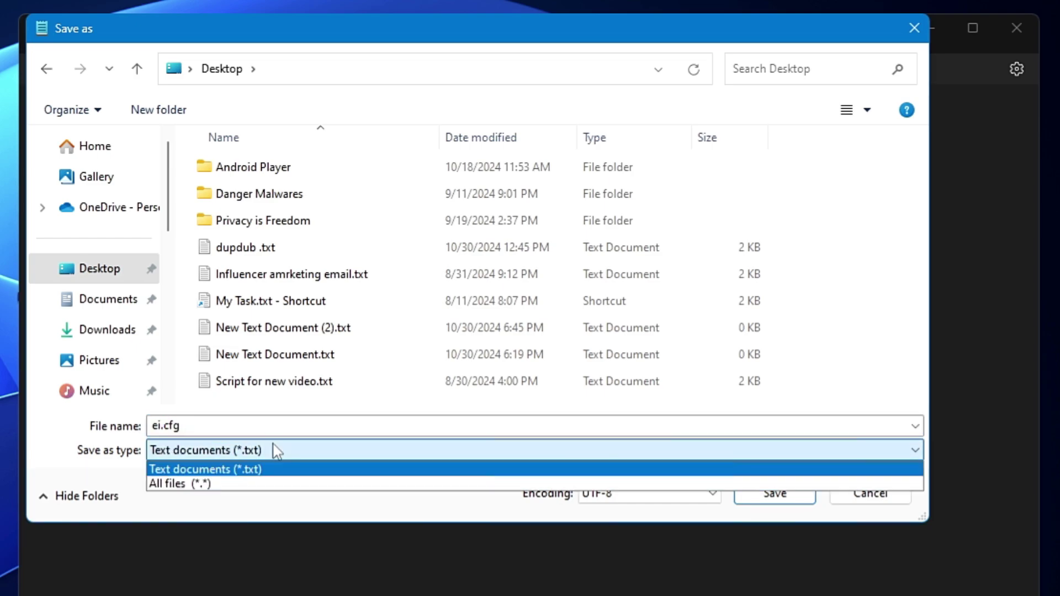
left_click(220, 485)
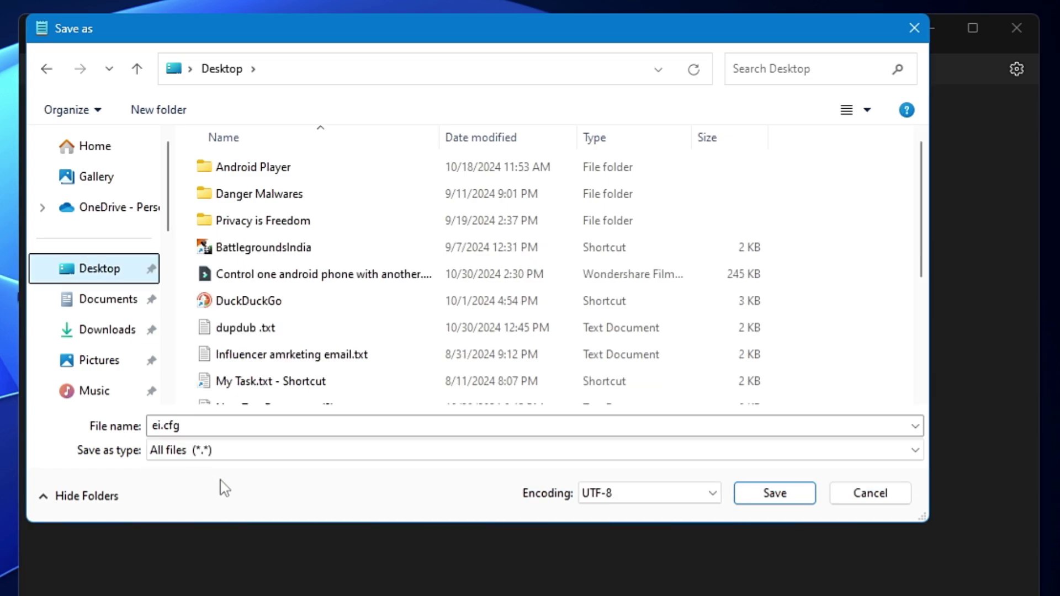
left_click(780, 499)
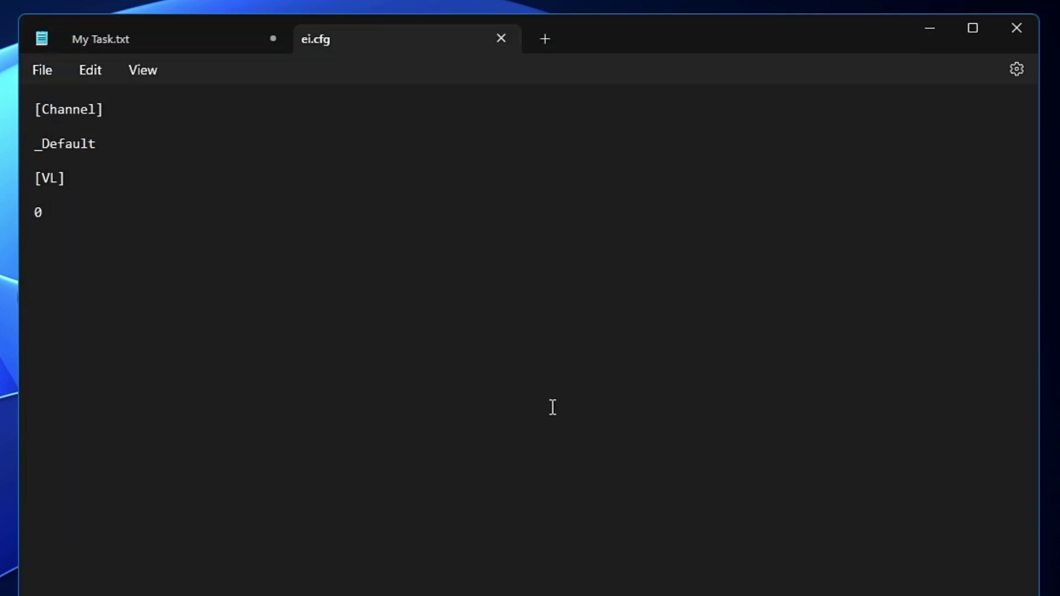
left_click(927, 29)
left_click_drag(35, 263, 0, 145)
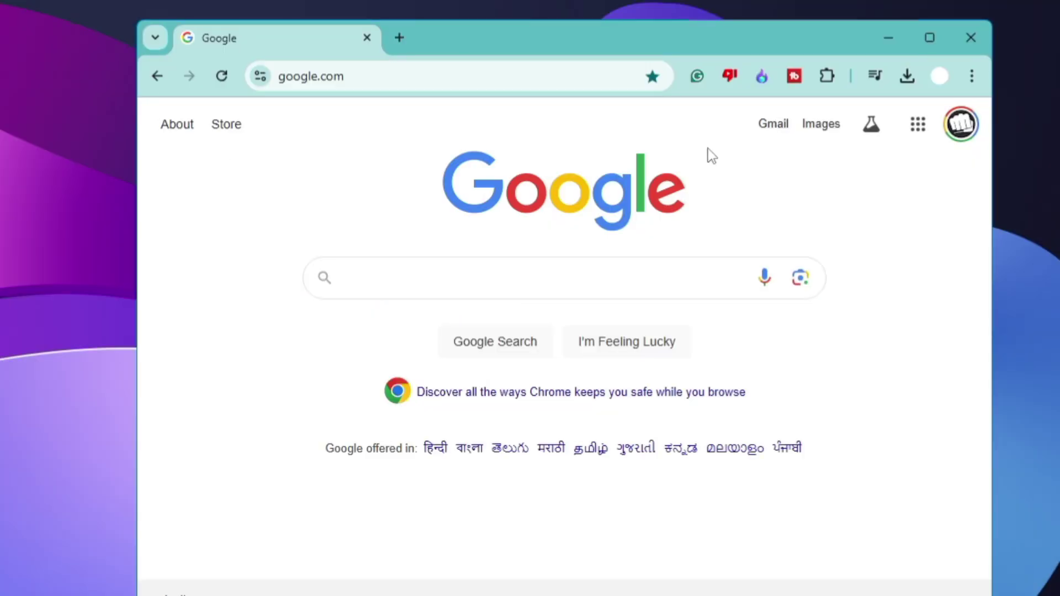
Step: Search 'anyburn', open the official site, and download the free 64-bit edition
left_click(552, 263)
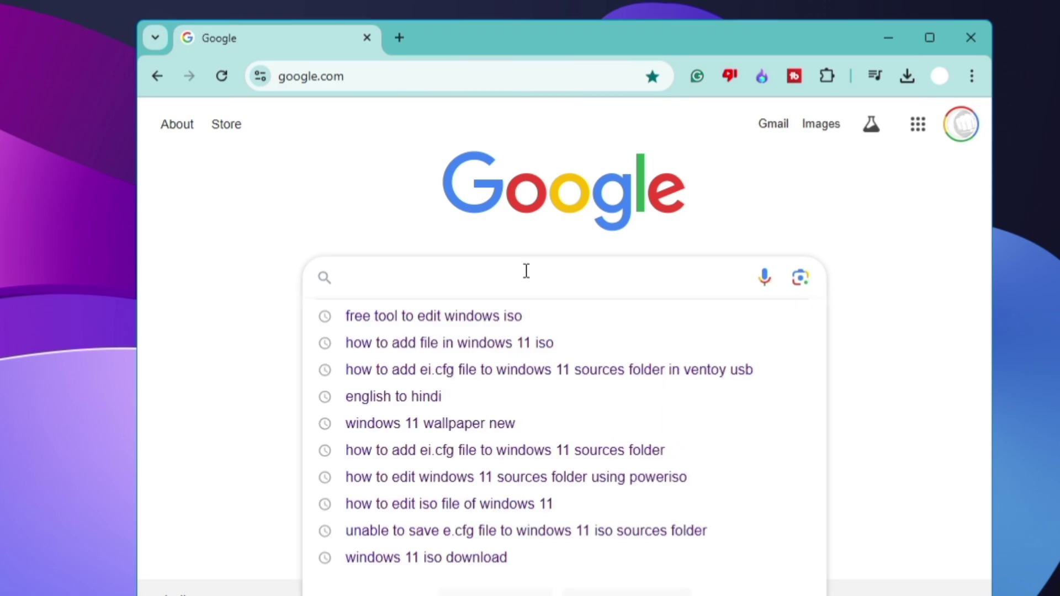
type("anyburn")
key("Return")
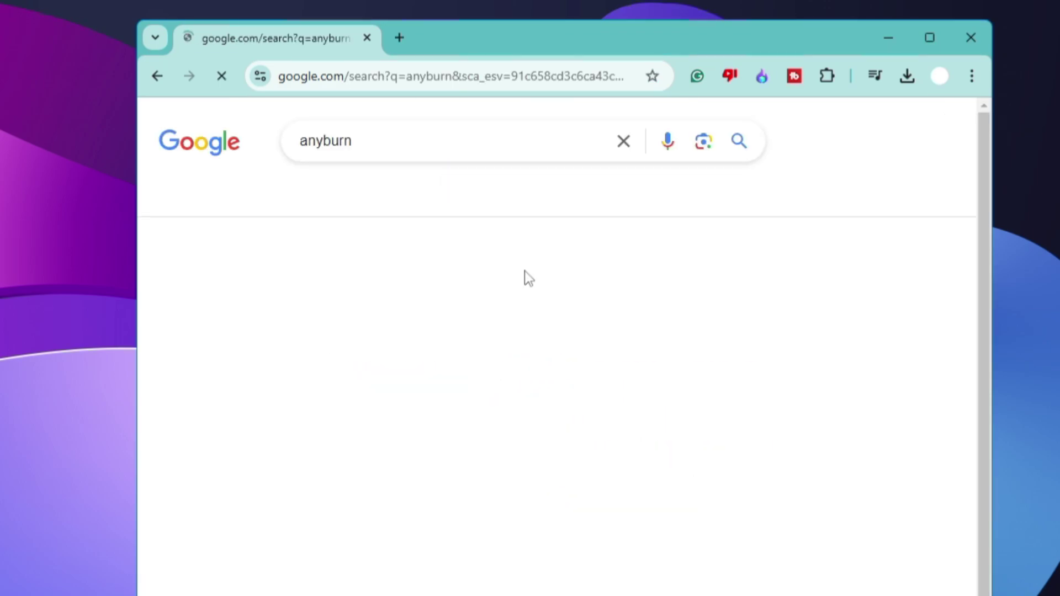
left_click(375, 298)
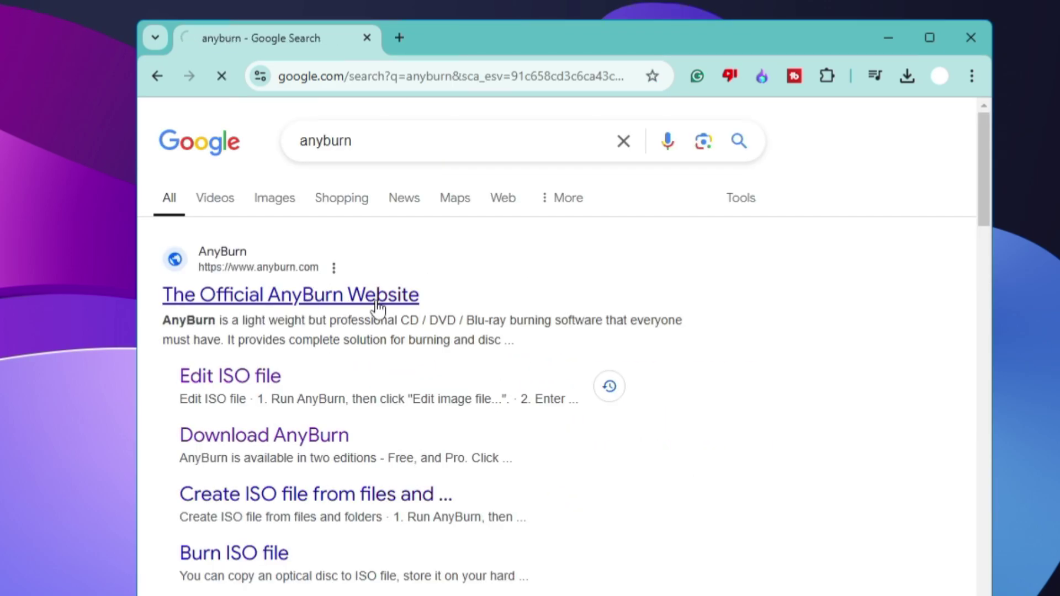
left_click(392, 190)
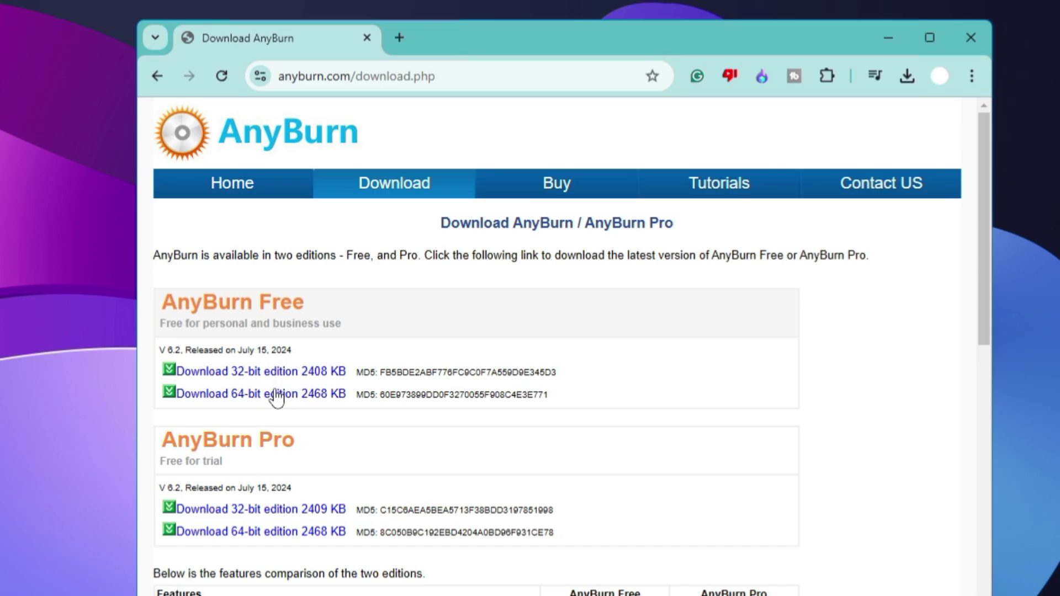
left_click(259, 399)
Step: Run the AnyBurn installer to the default folder and launch AnyBurn
left_click(795, 136)
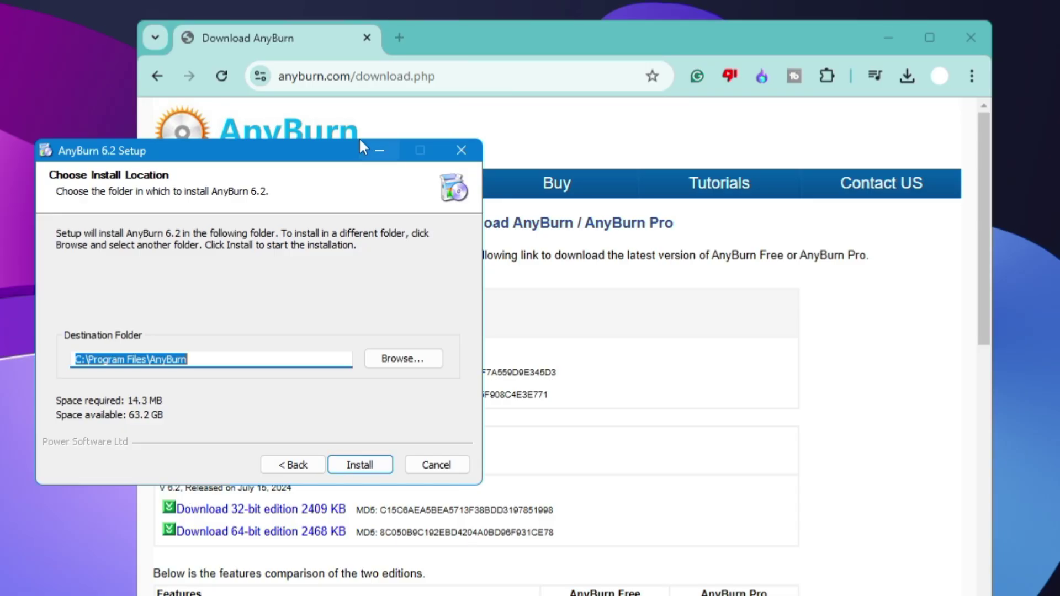
left_click_drag(359, 142, 643, 175)
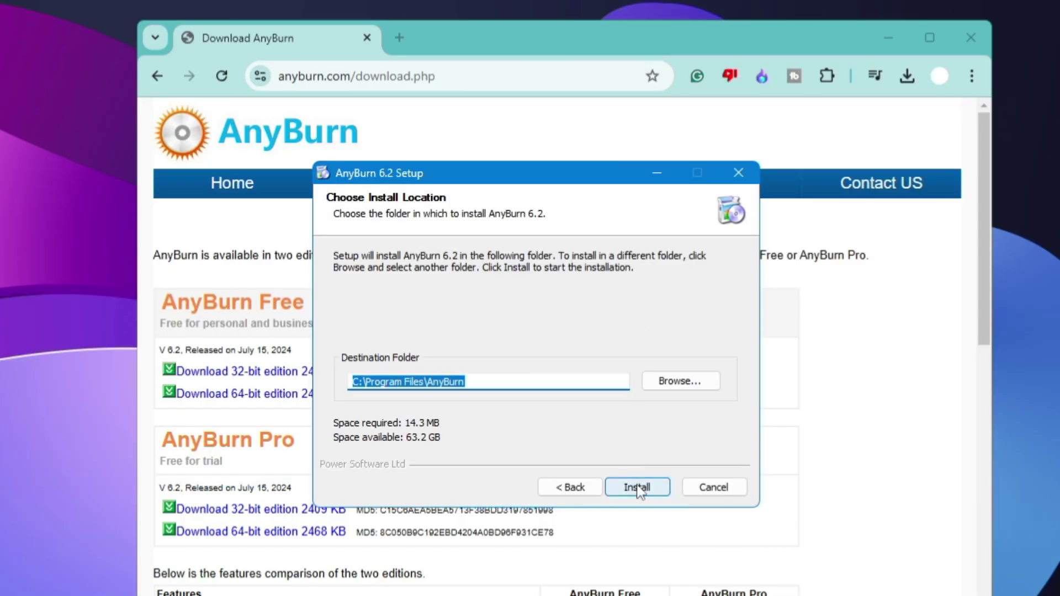
left_click(634, 485)
left_click(636, 486)
left_click(637, 487)
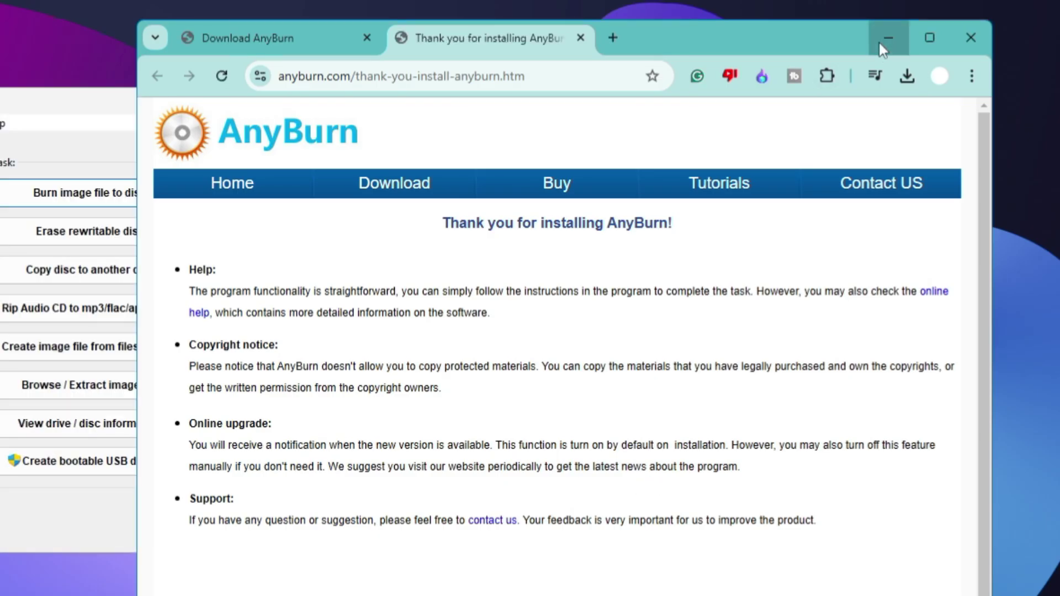
Step: Load Win11_24H2_English_x64.iso from Ventoy (D:) into AnyBurn's Edit image file tool
left_click(885, 38)
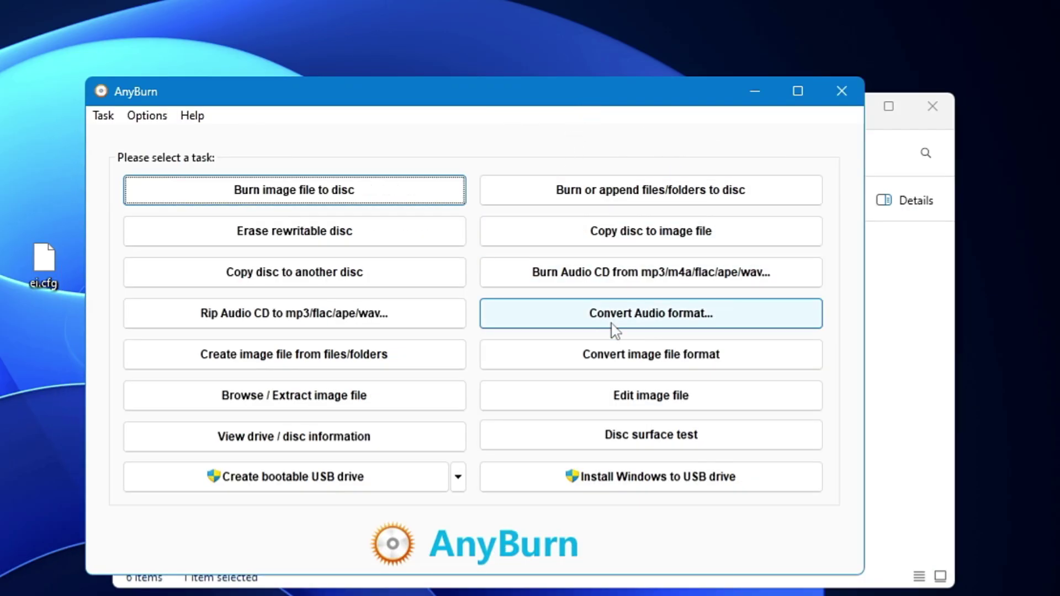
left_click(639, 403)
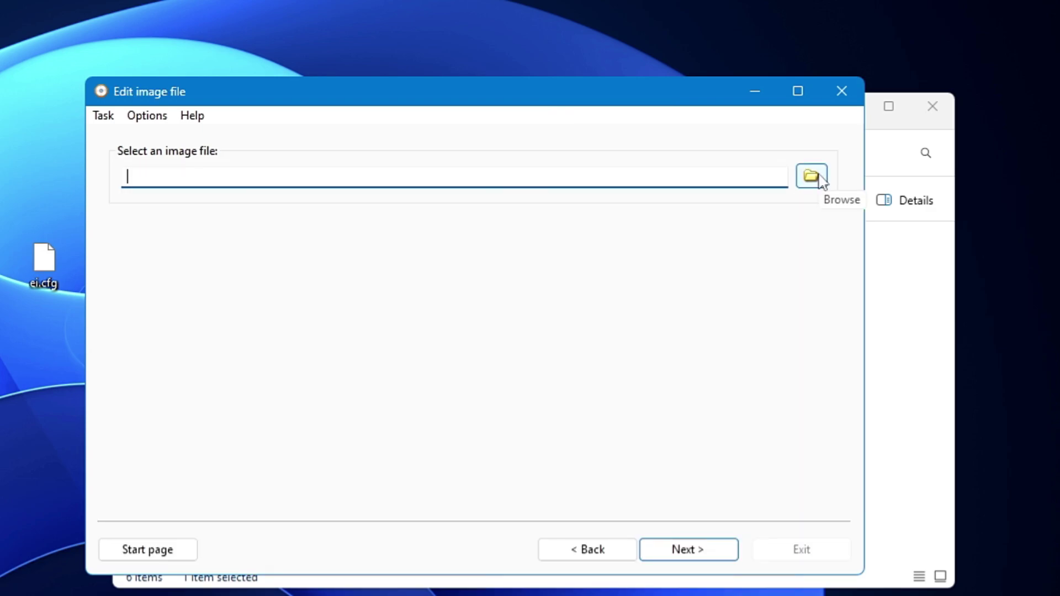
left_click(820, 177)
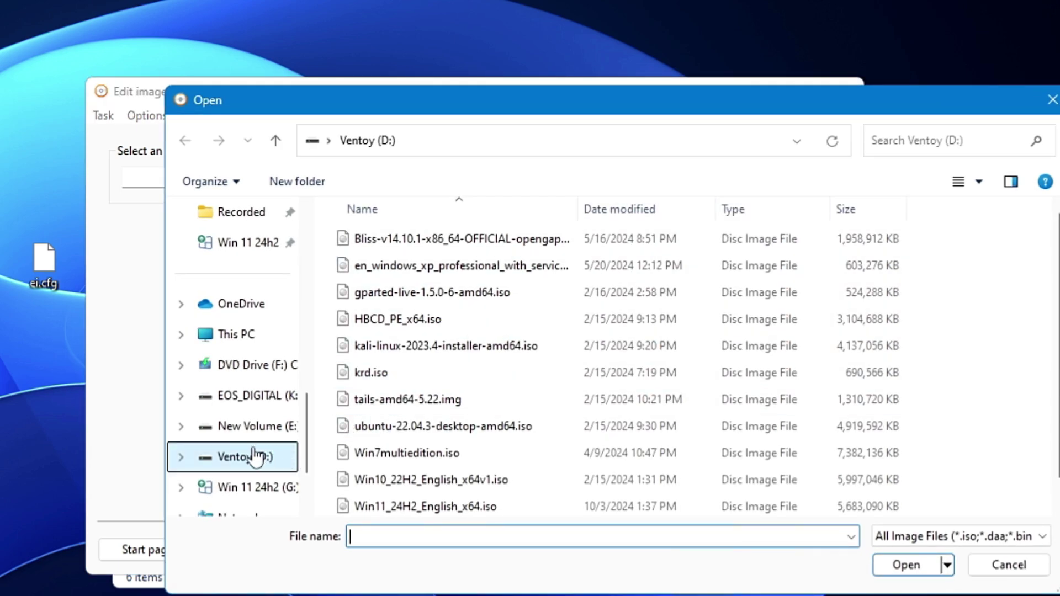
left_click(248, 463)
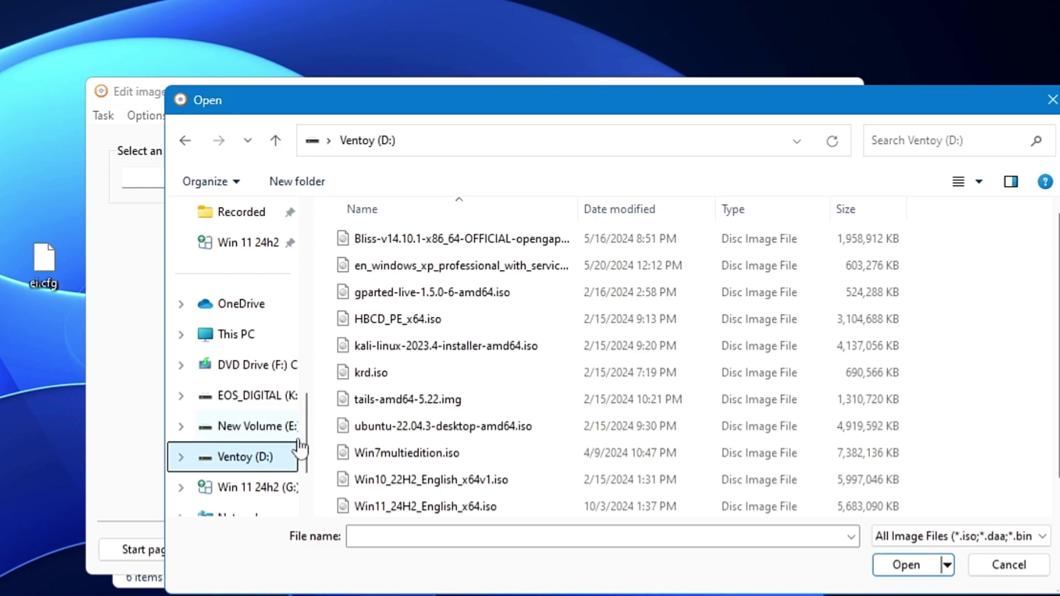
scroll(433, 397, "down", 1)
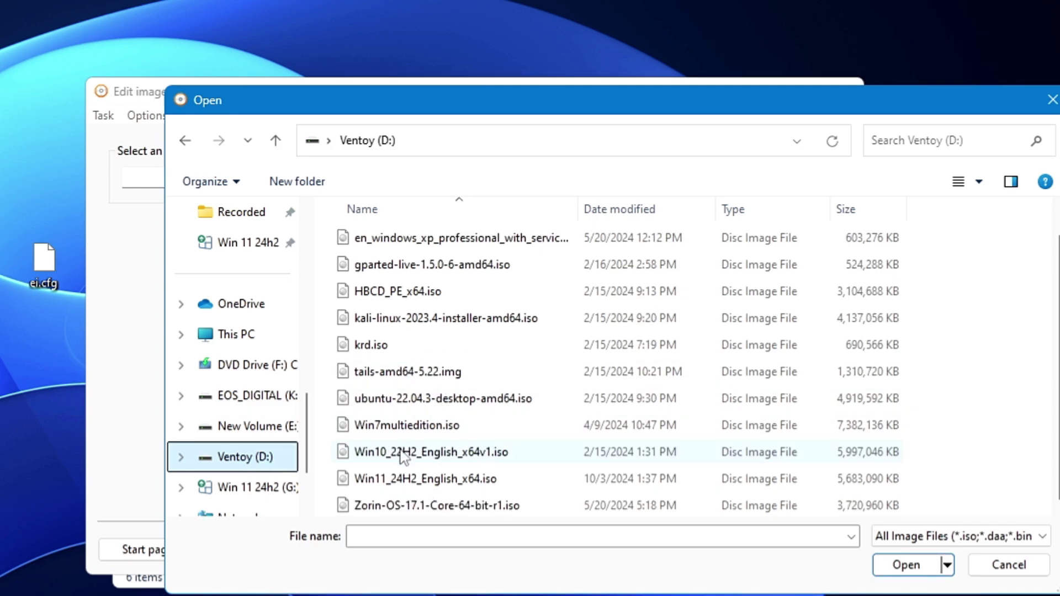
left_click(388, 482)
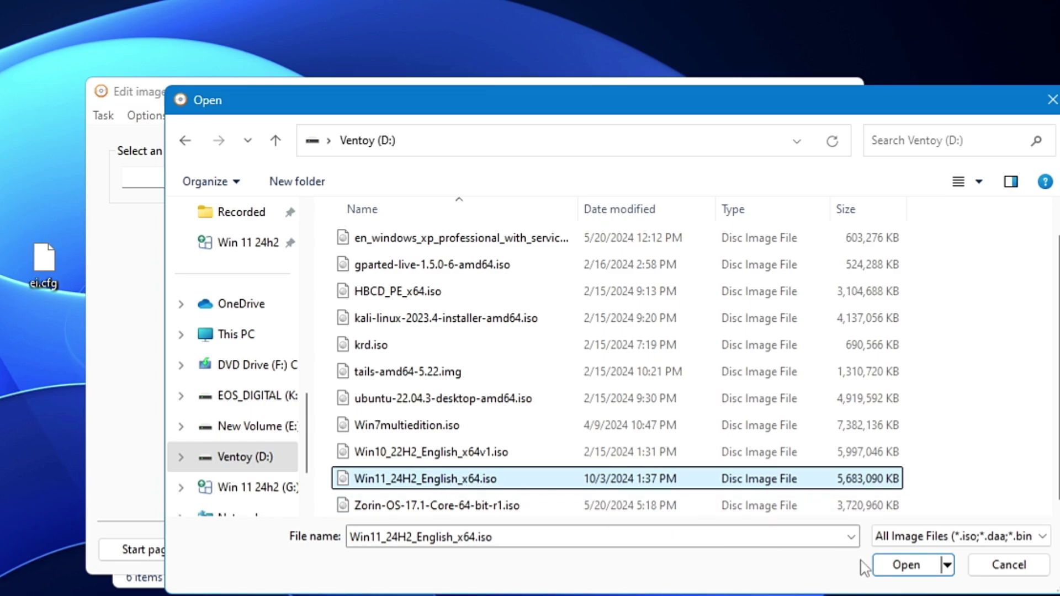
left_click(892, 565)
left_click(698, 553)
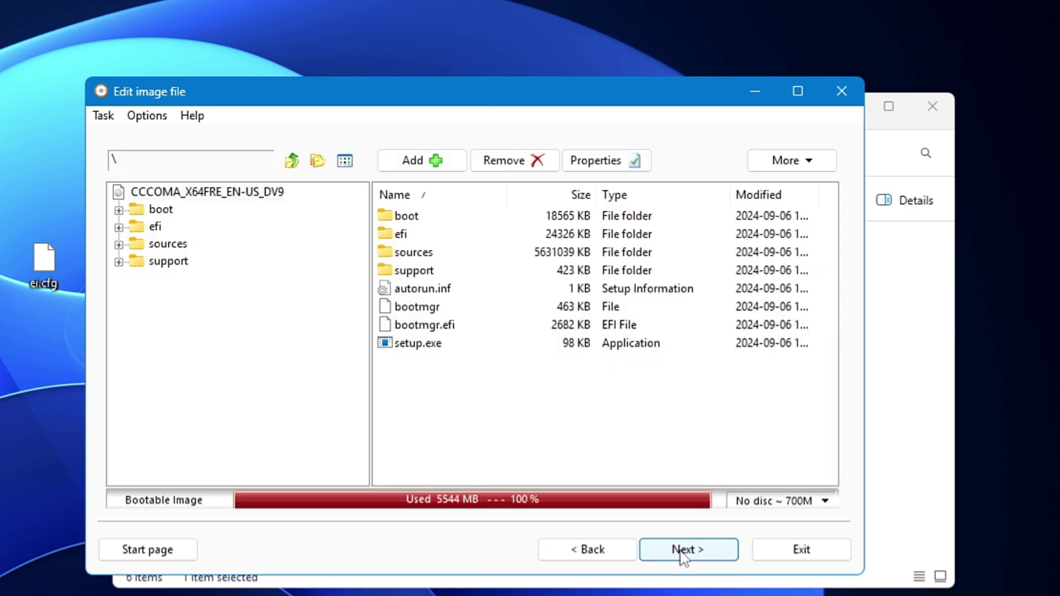
Step: Add ei.cfg from the Desktop into the ISO's sources folder
left_click(423, 255)
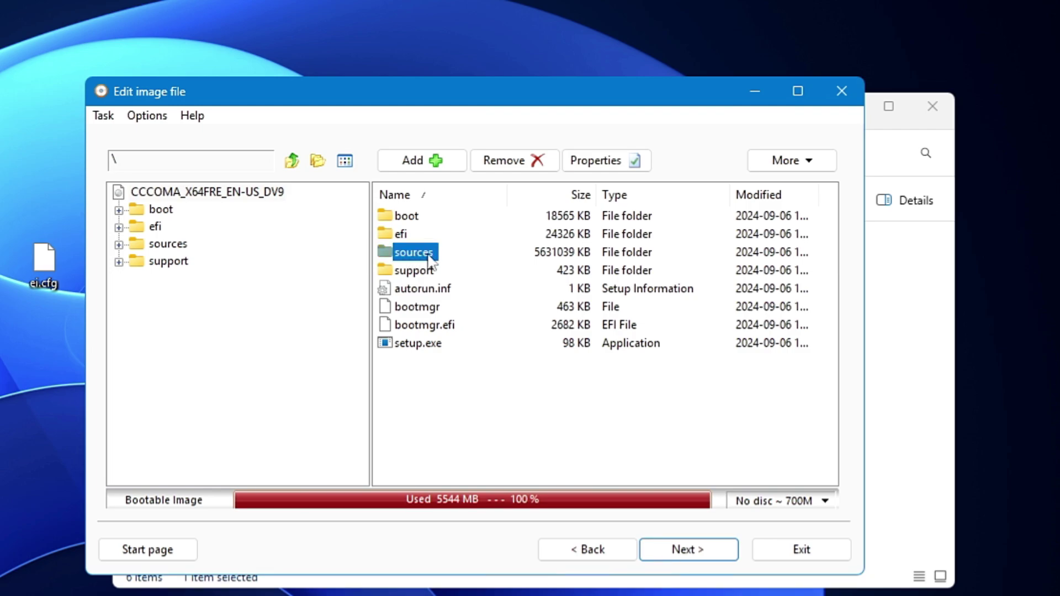
double_click(428, 255)
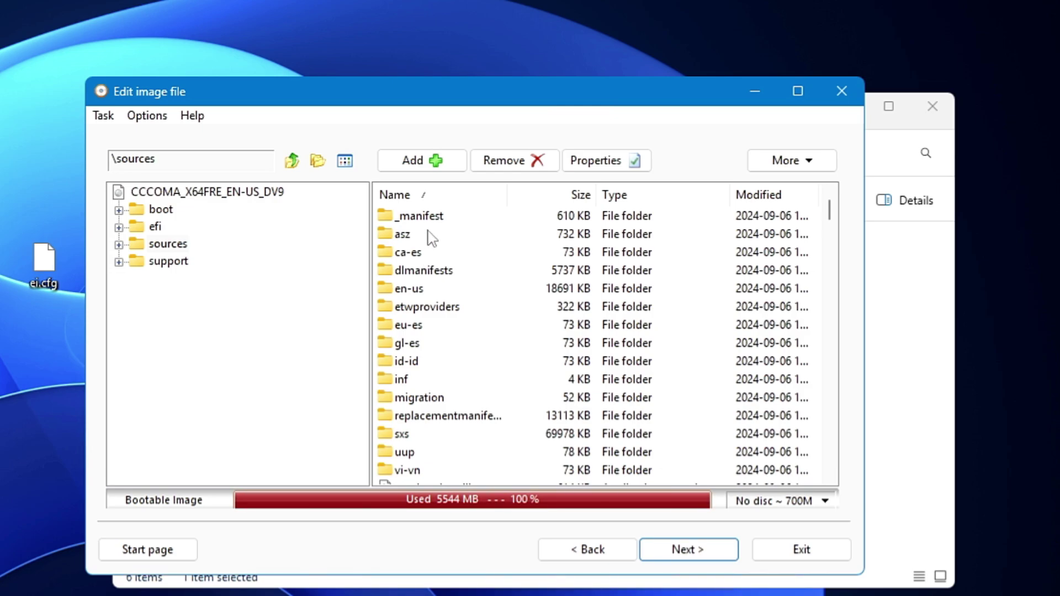
left_click(429, 163)
left_click(469, 203)
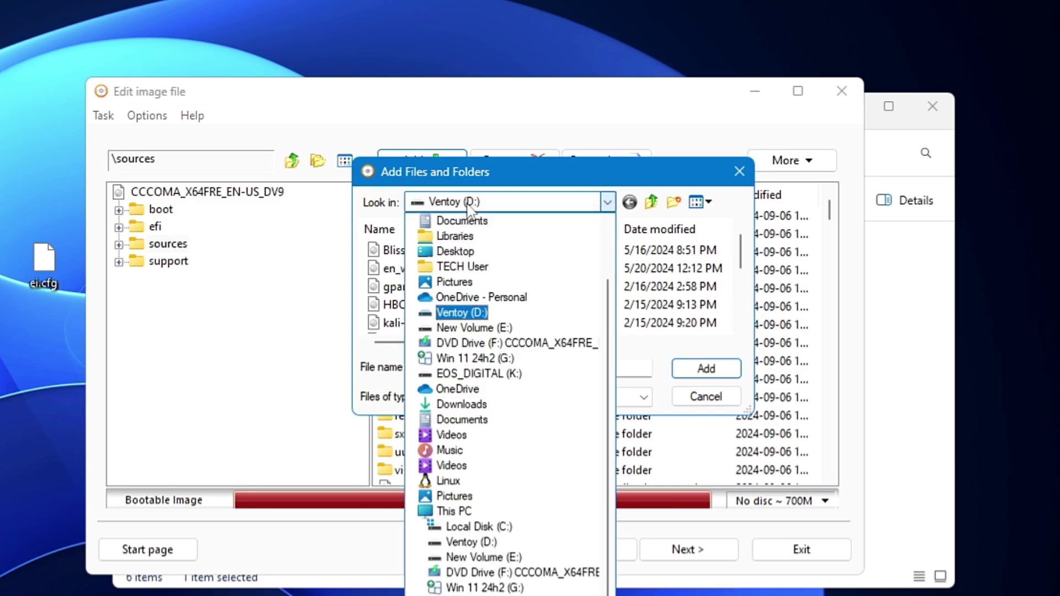
left_click(462, 252)
scroll(482, 264, "down", 1)
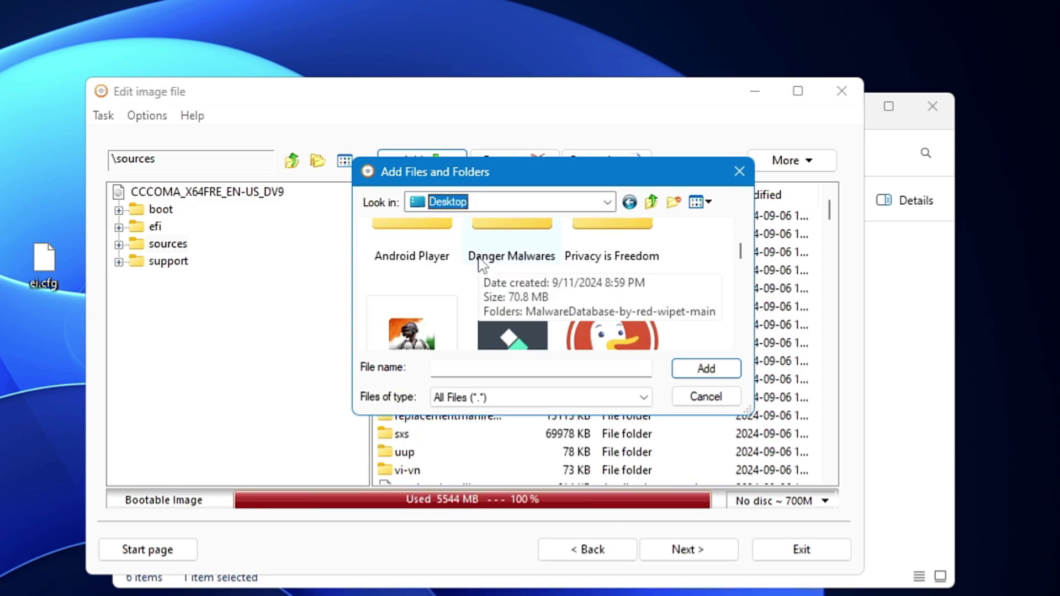
scroll(482, 264, "down", 3)
left_click(506, 296)
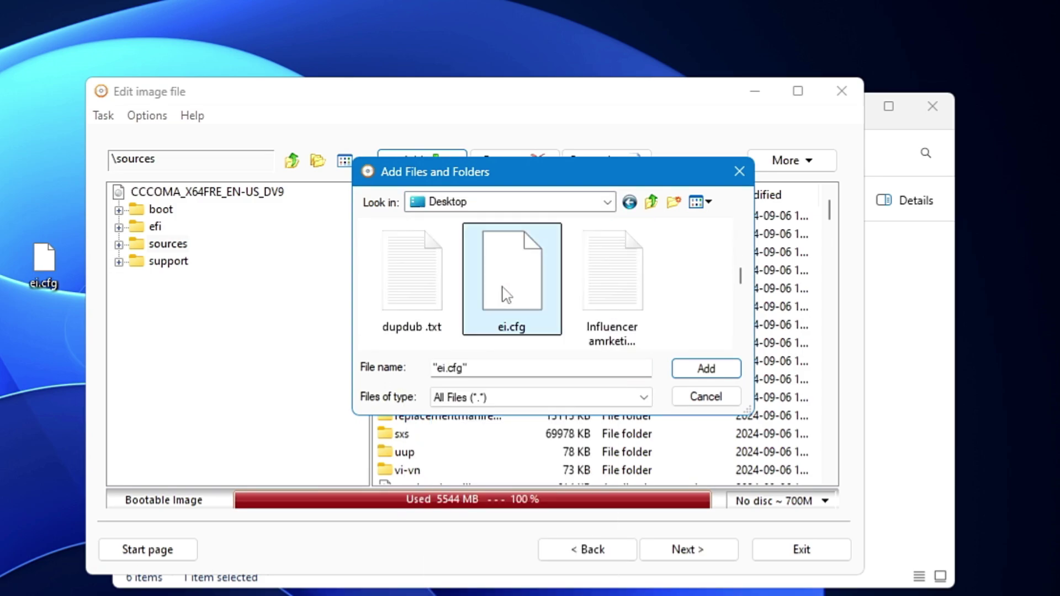
left_click(705, 368)
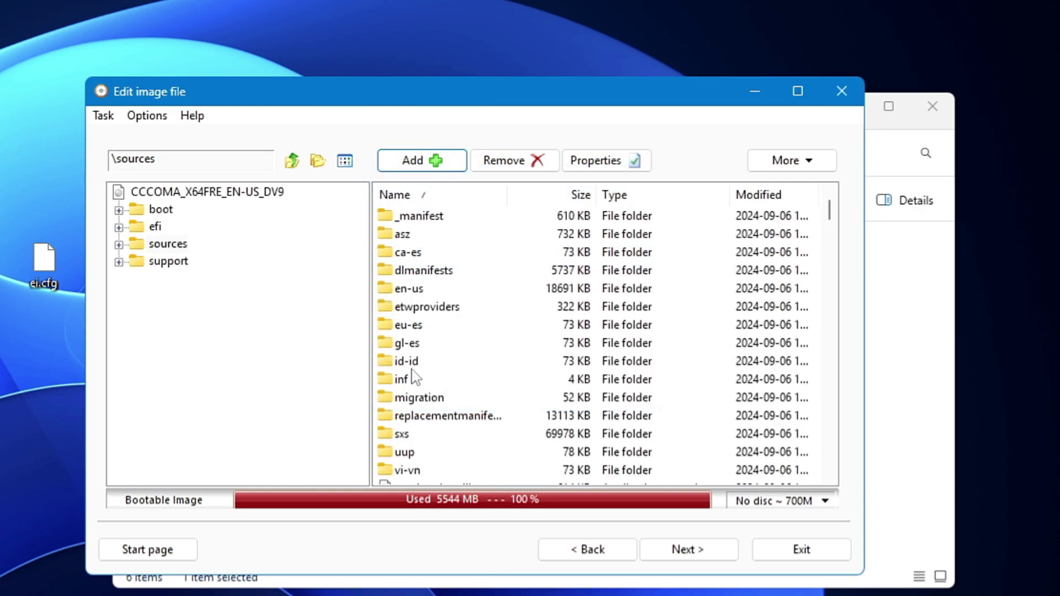
Step: Confirm ei.cfg is listed in sources and continue to the output image settings
scroll(420, 234, "up", 1)
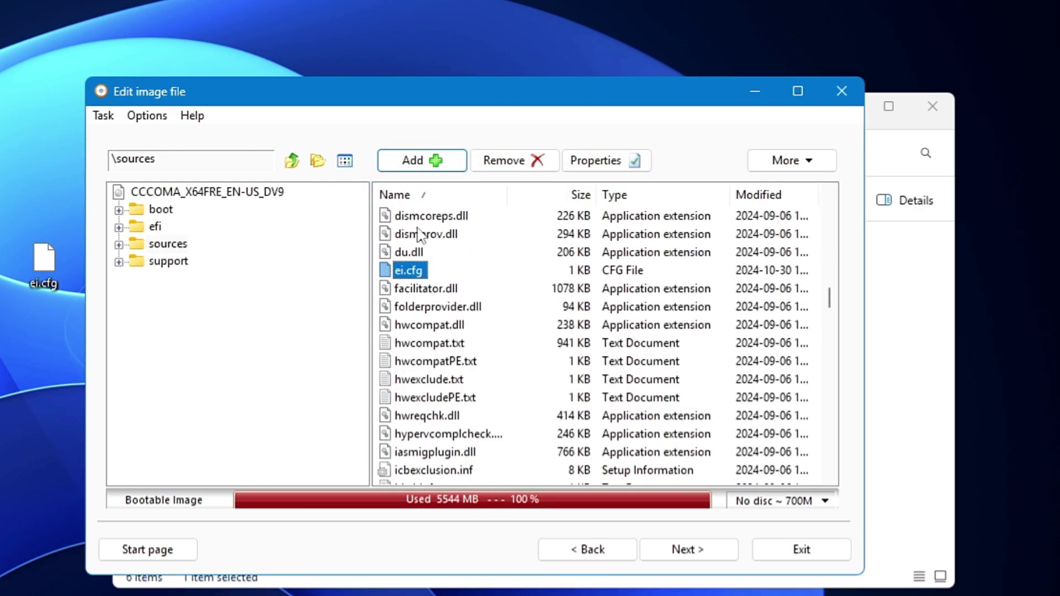
left_click(411, 282)
left_click(425, 273)
left_click(687, 549)
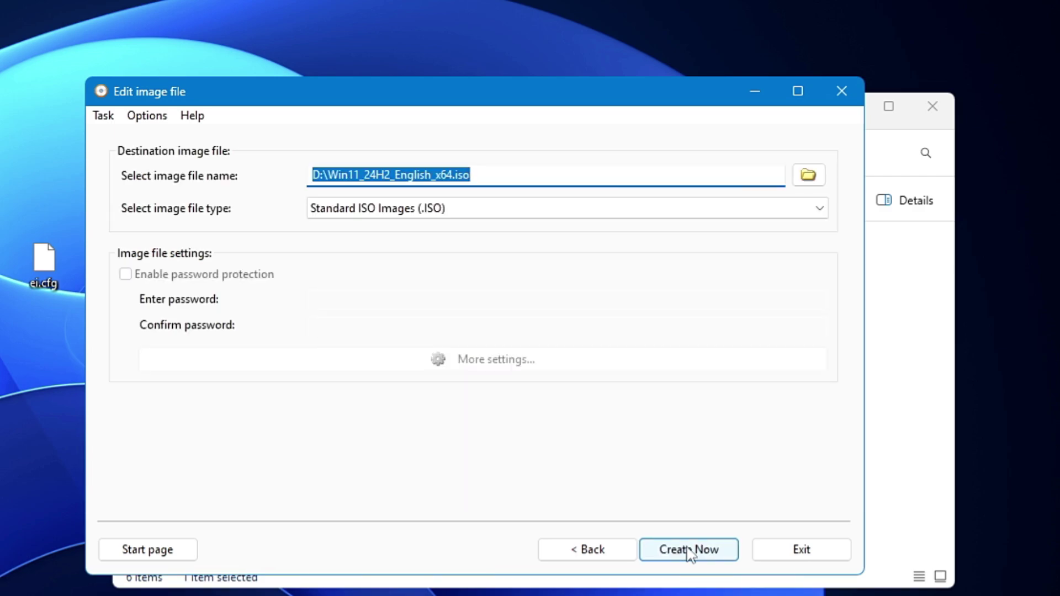
Step: Save the edited image as D:\Win11_24H2_English_x64NEW.iso, build it, then exit after success
left_click(485, 178)
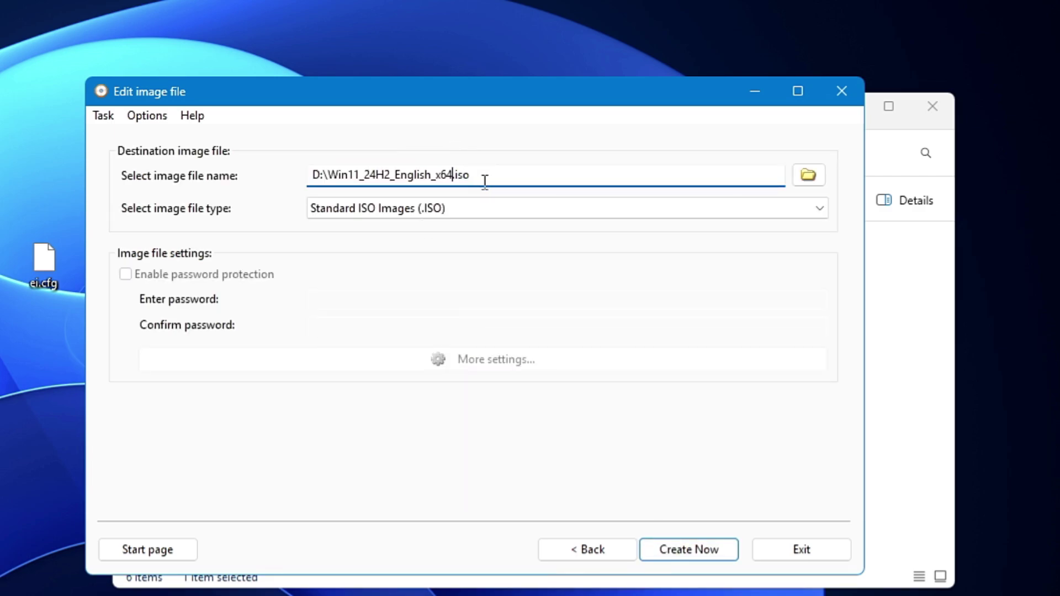
type("NEW")
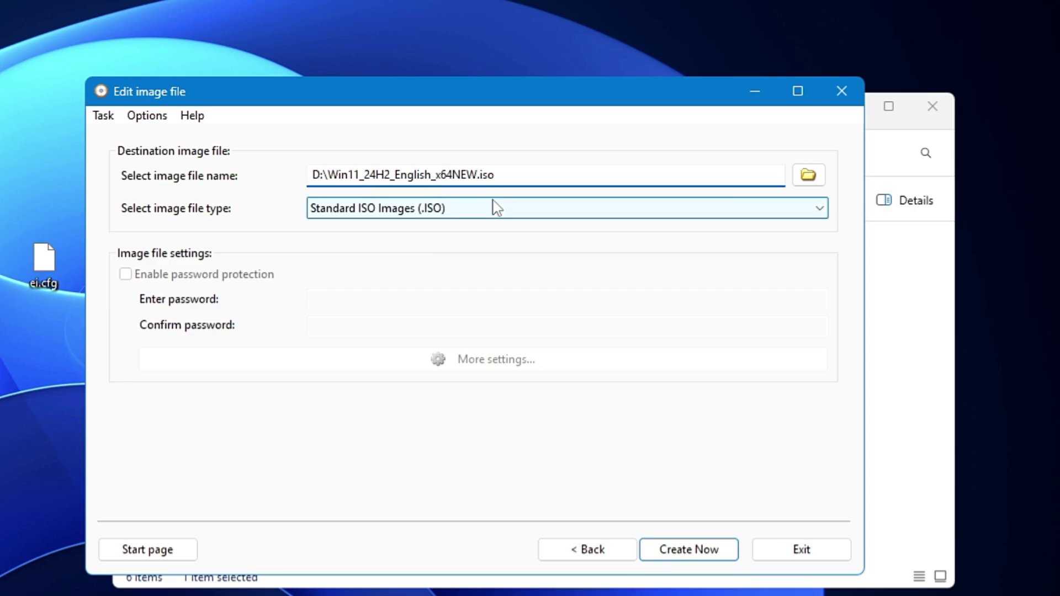
left_click(689, 549)
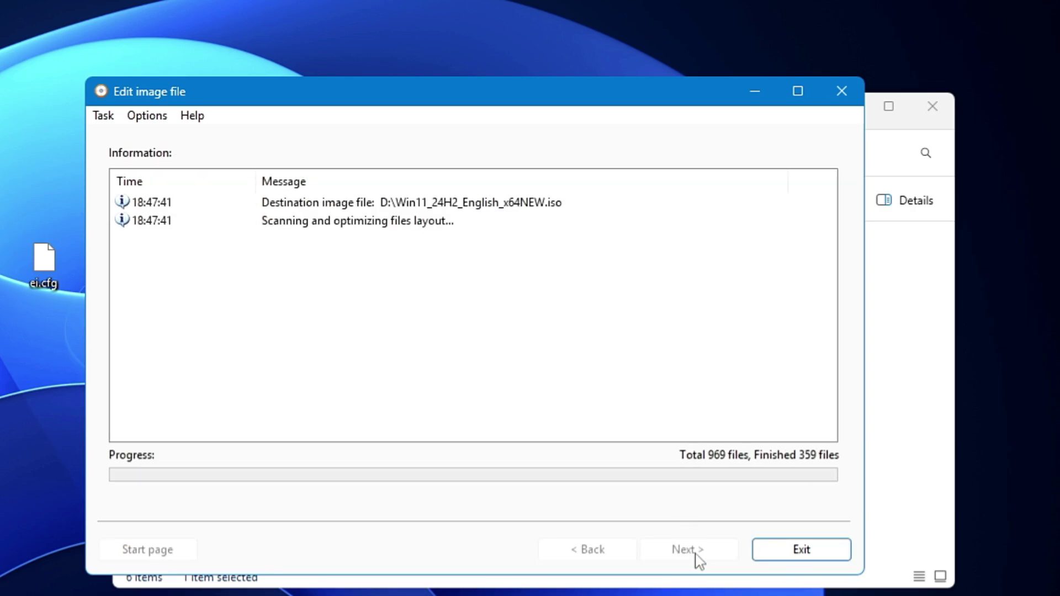
left_click(911, 276)
left_click(845, 107)
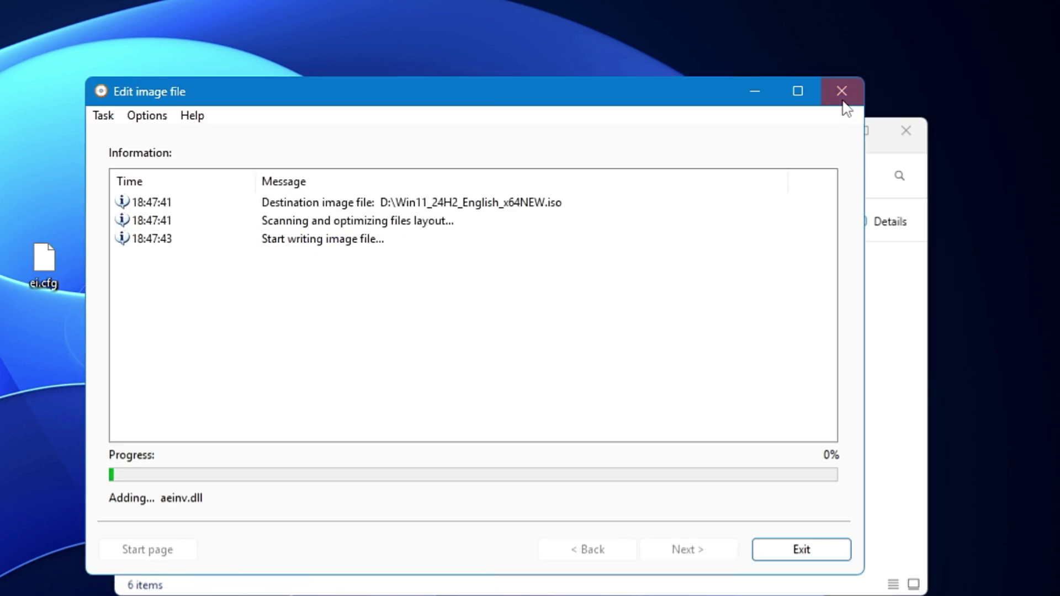
left_click_drag(613, 105, 690, 106)
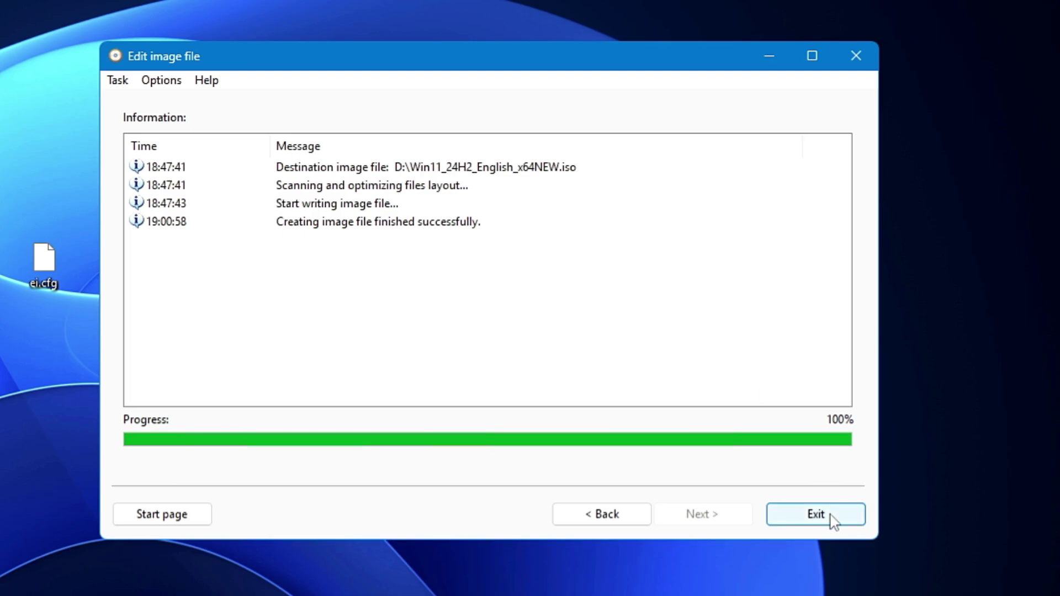
left_click(829, 512)
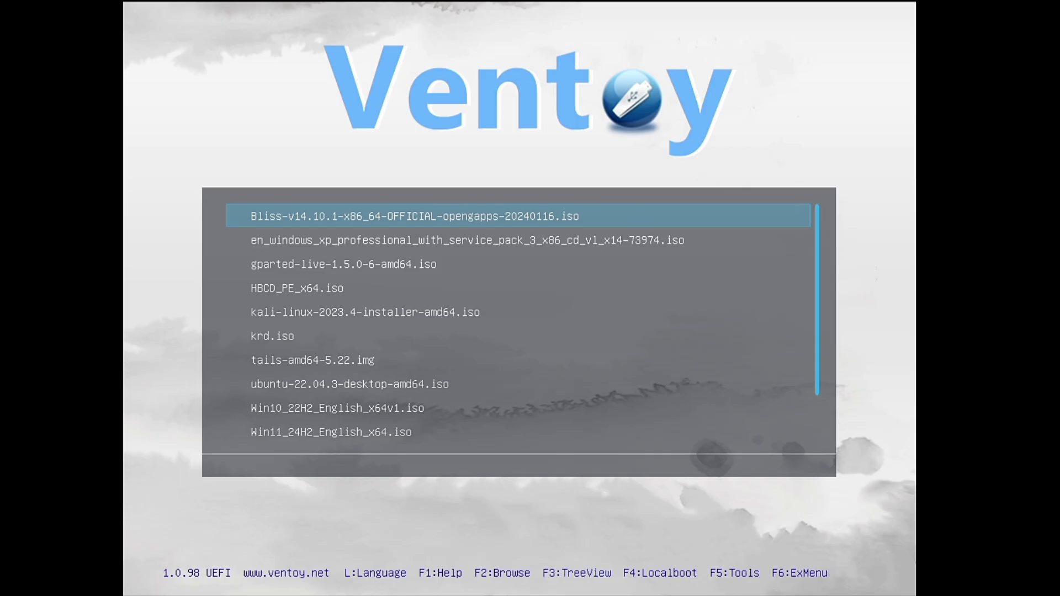
Step: Pick Win11_24H2_English_x64NEW.iso in the Ventoy menu and boot it in normal mode
key("Down")
key("Down")
key("Down")
key("Down")
key("Down")
key("Down")
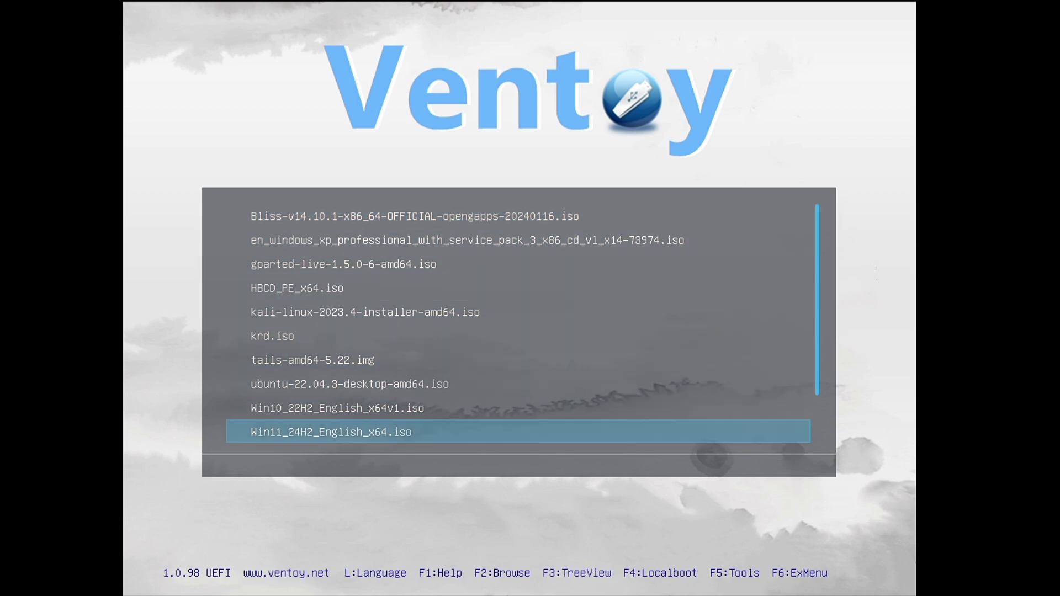
key("Down")
key("Up")
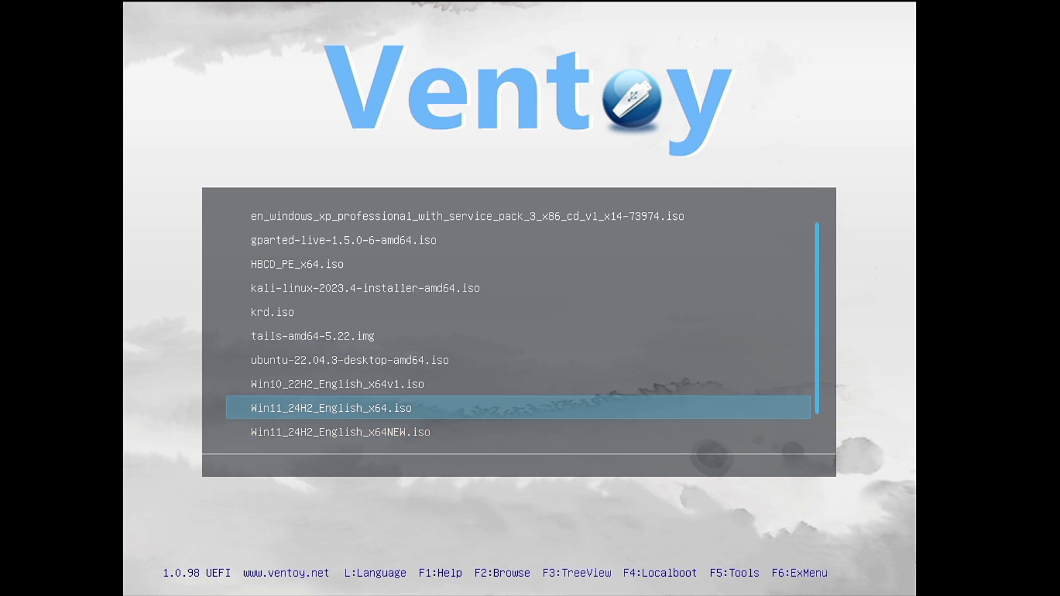
key("Down")
key("Down")
key("Up")
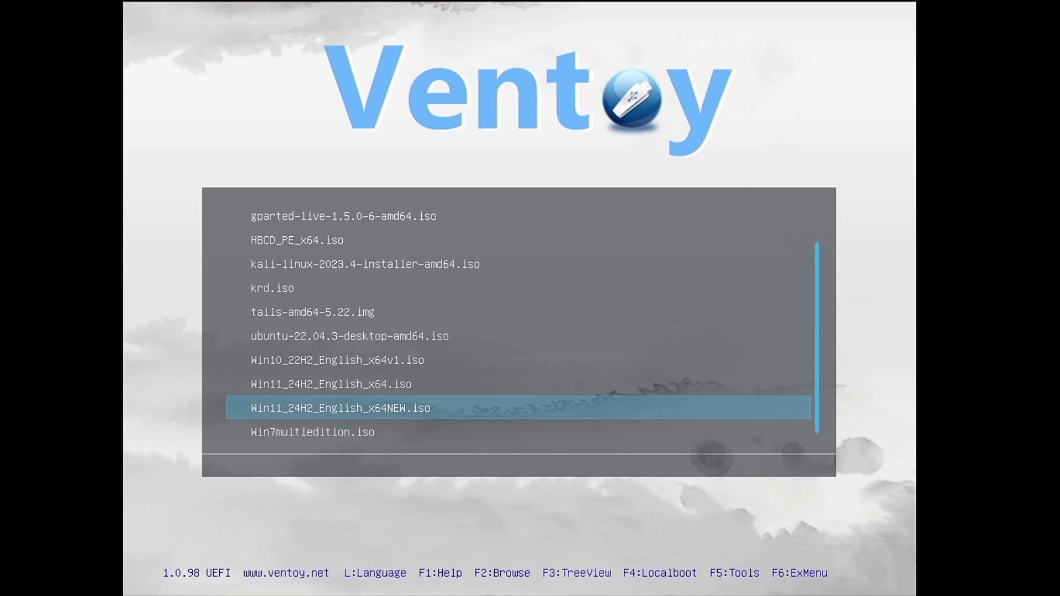
key("Return")
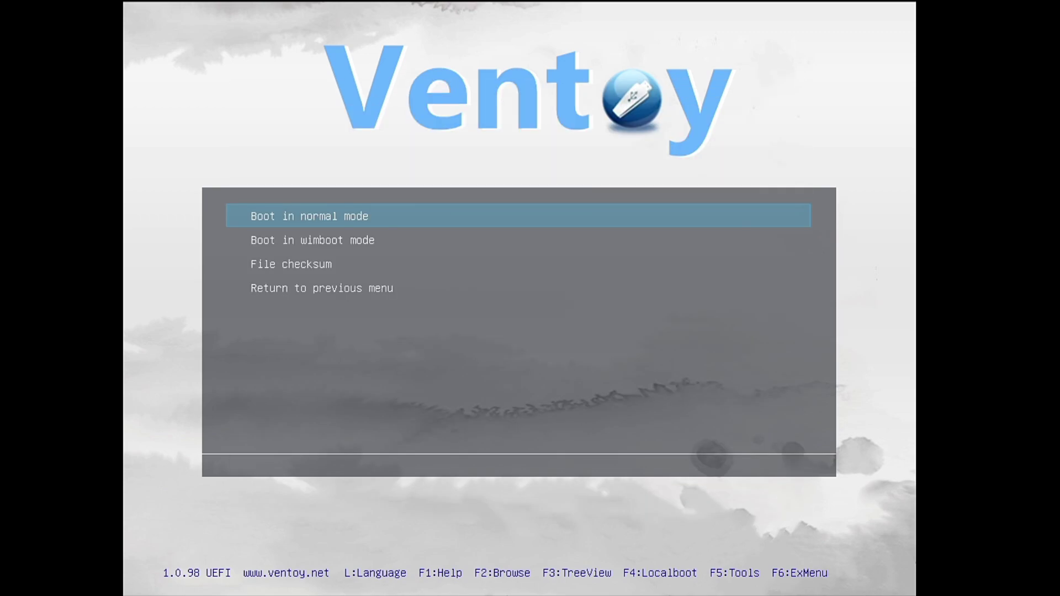
key("Return")
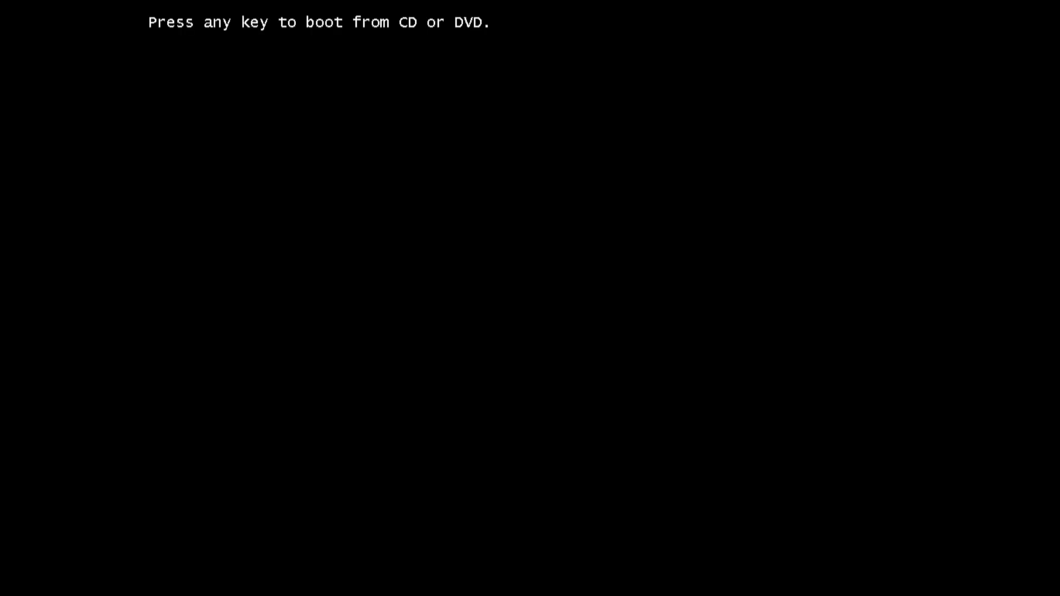
Step: Boot Setup, keep English (United States) language and US keyboard, and agree to data deletion
key("Return")
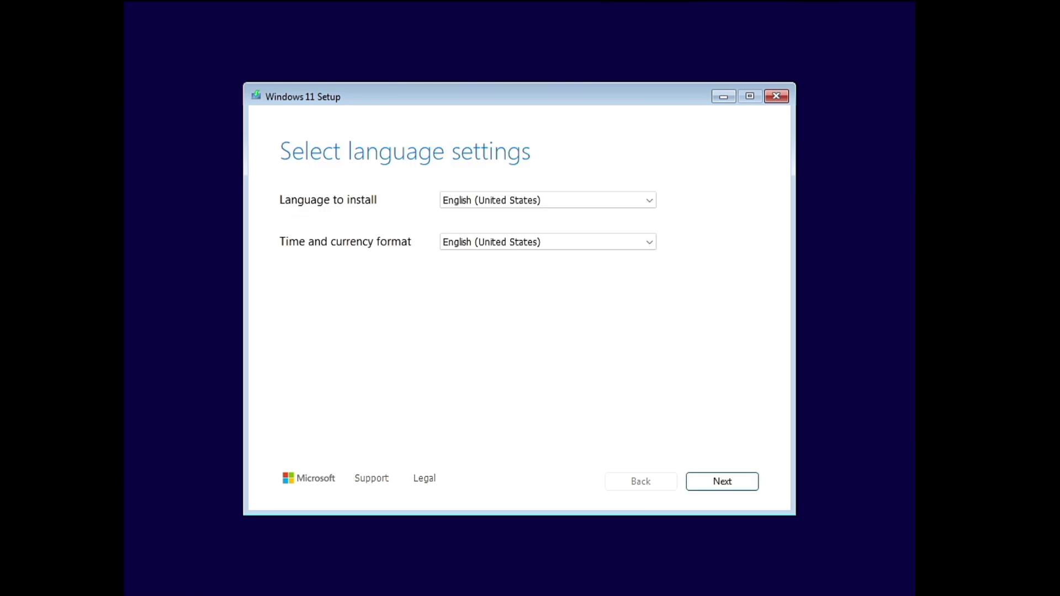
left_click(740, 488)
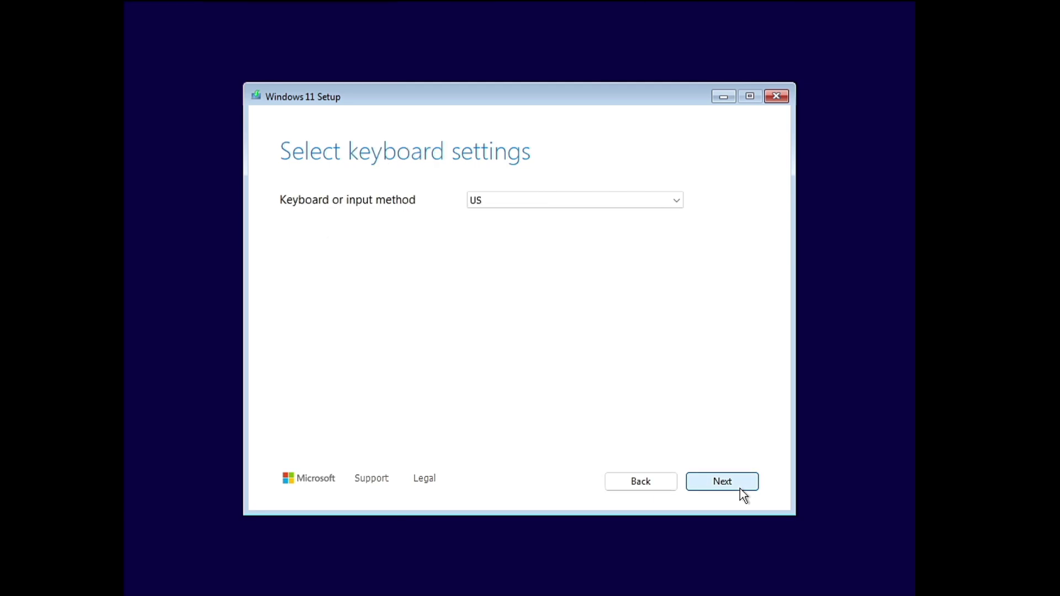
left_click(740, 489)
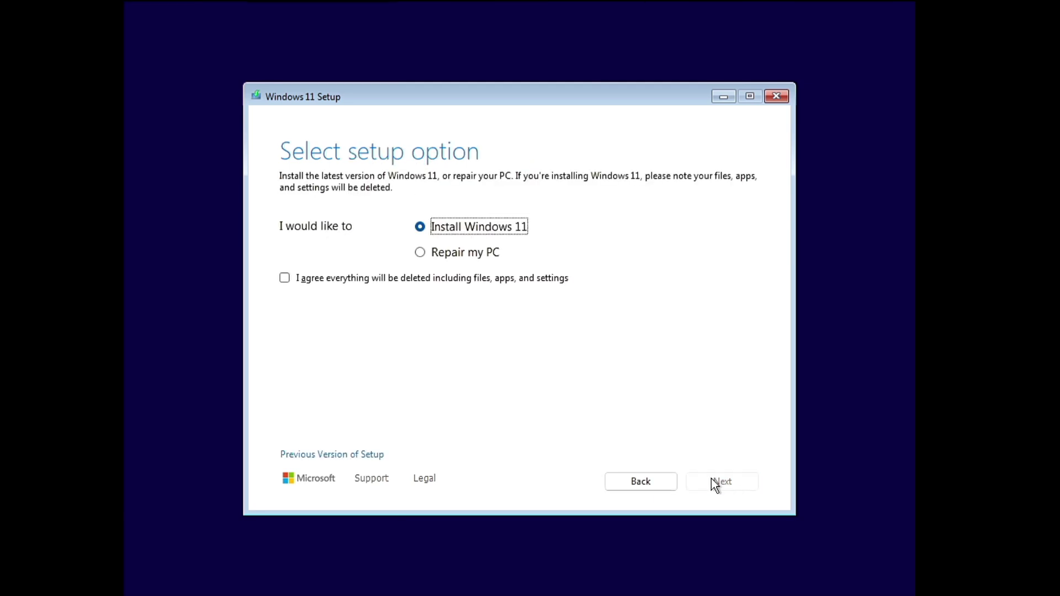
left_click(333, 278)
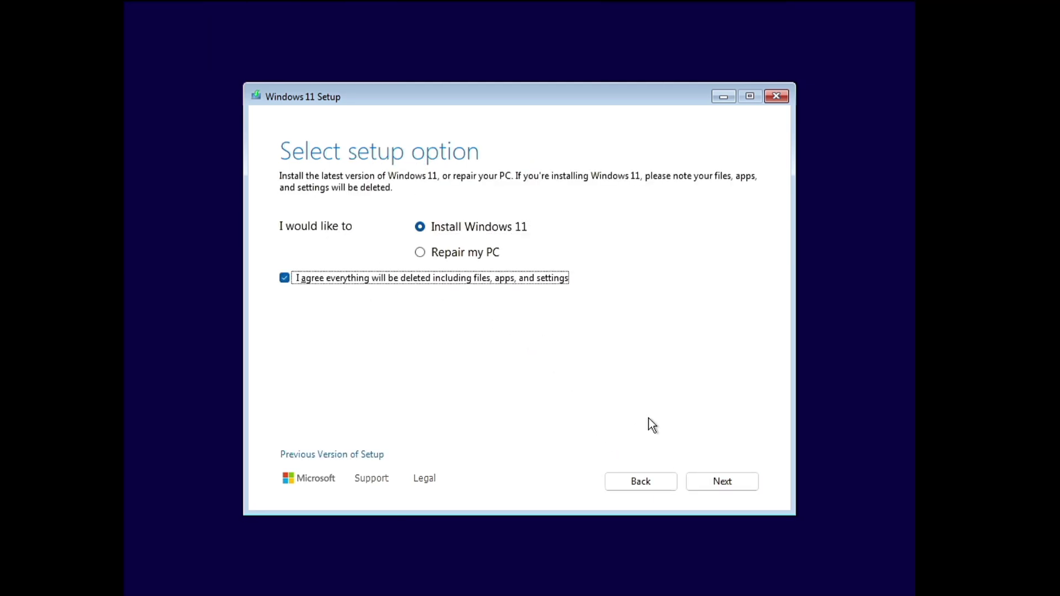
left_click(735, 480)
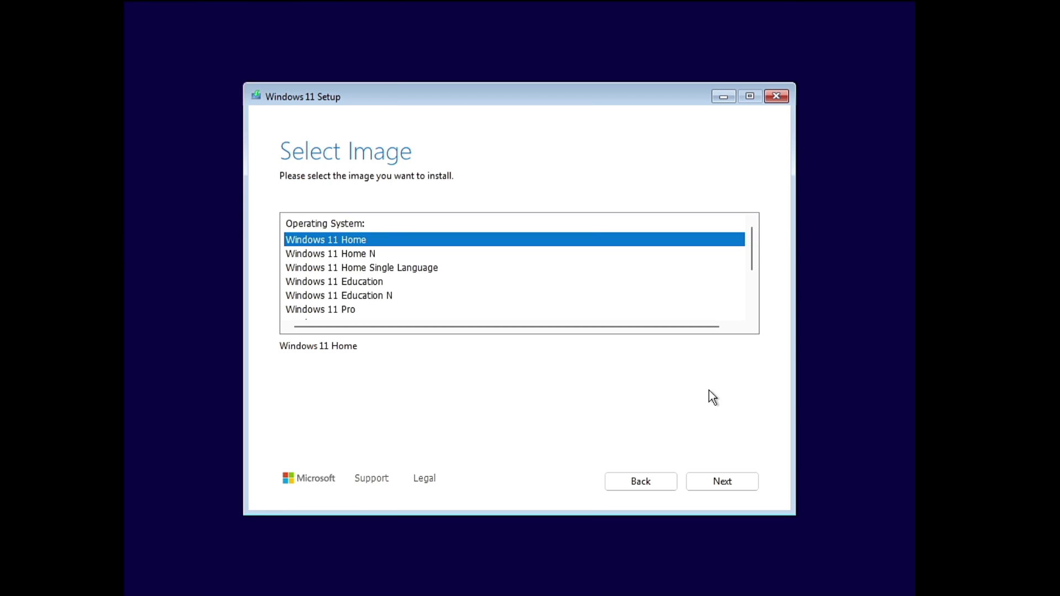
Step: Choose Windows 11 Pro from the edition list and accept the license terms
left_click(353, 282)
scroll(352, 281, "down", 2)
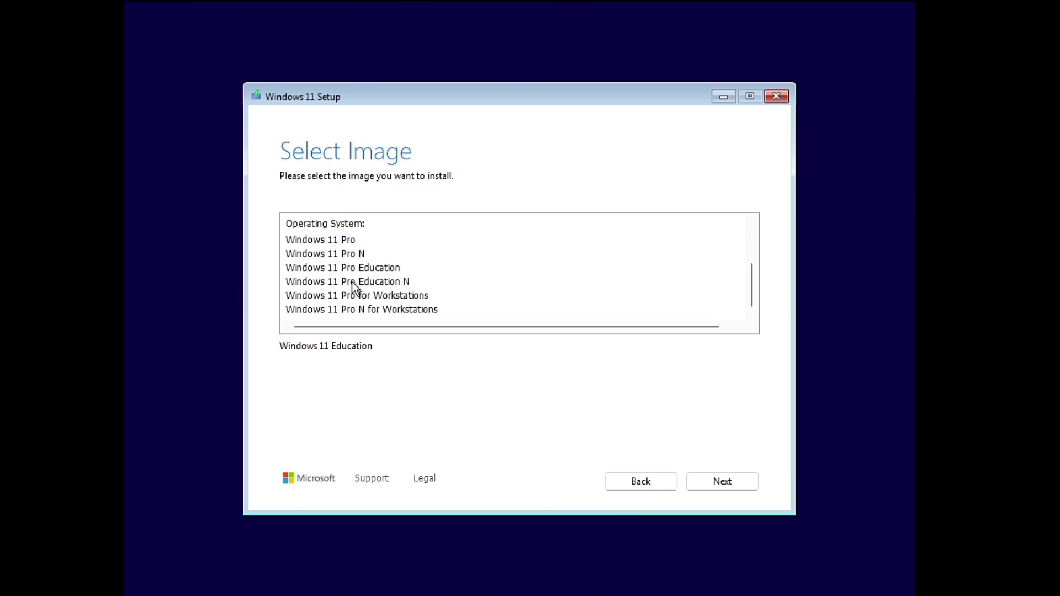
scroll(352, 281, "up", 2)
scroll(369, 265, "down", 3)
left_click(363, 282)
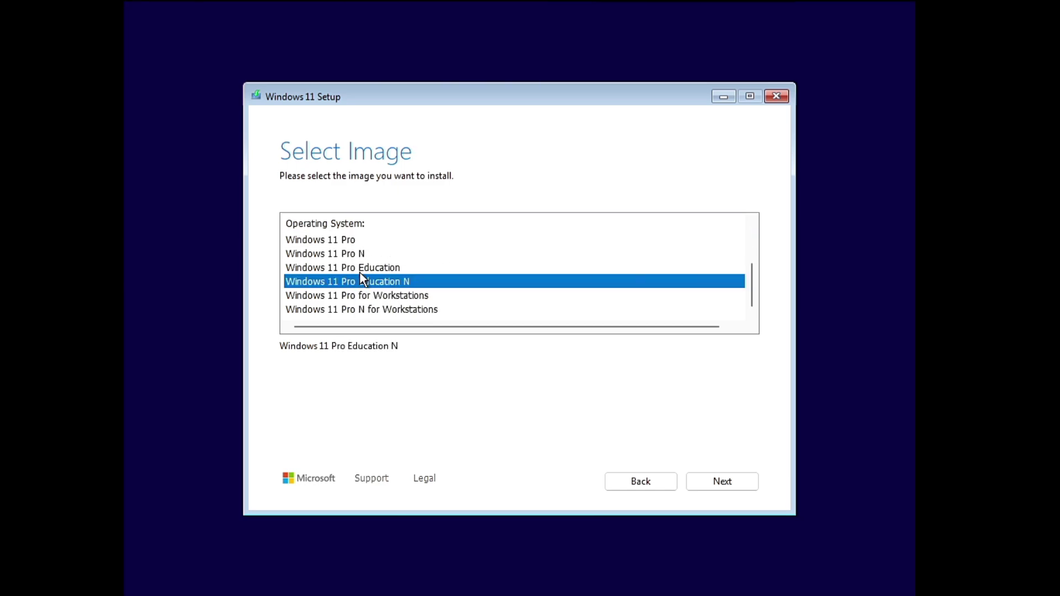
left_click(359, 270)
scroll(366, 281, "up", 2)
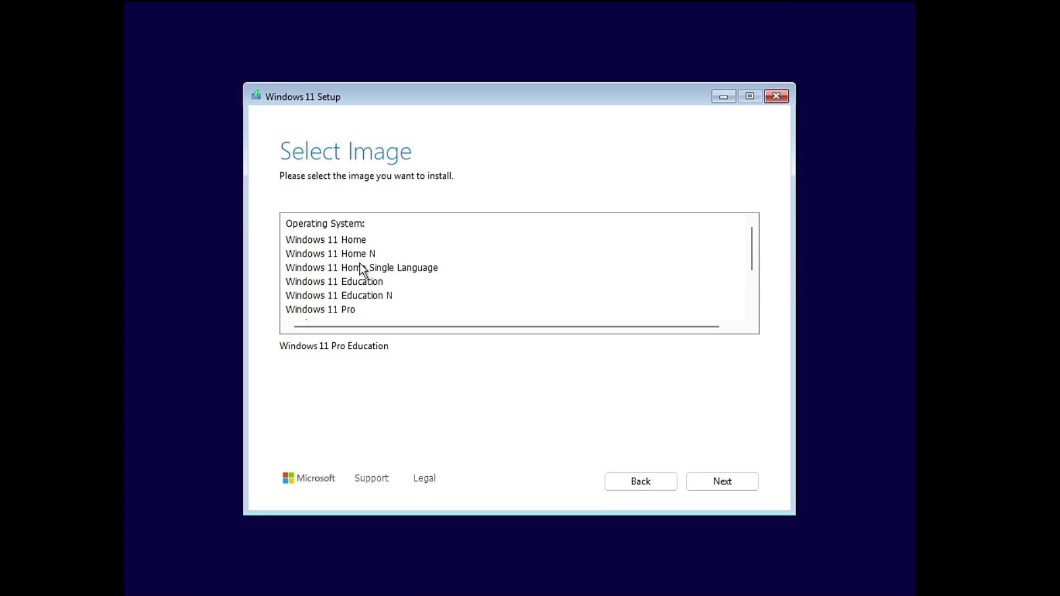
left_click(358, 259)
left_click(366, 298)
scroll(366, 299, "down", 2)
key("Down")
key("Down")
key("Up")
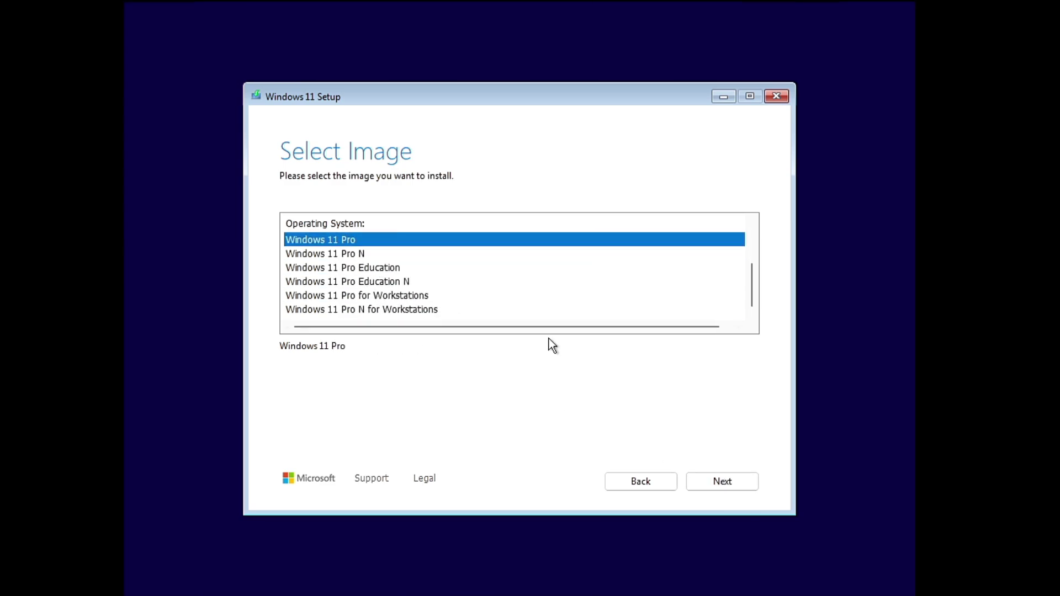
left_click(717, 481)
left_click(717, 481)
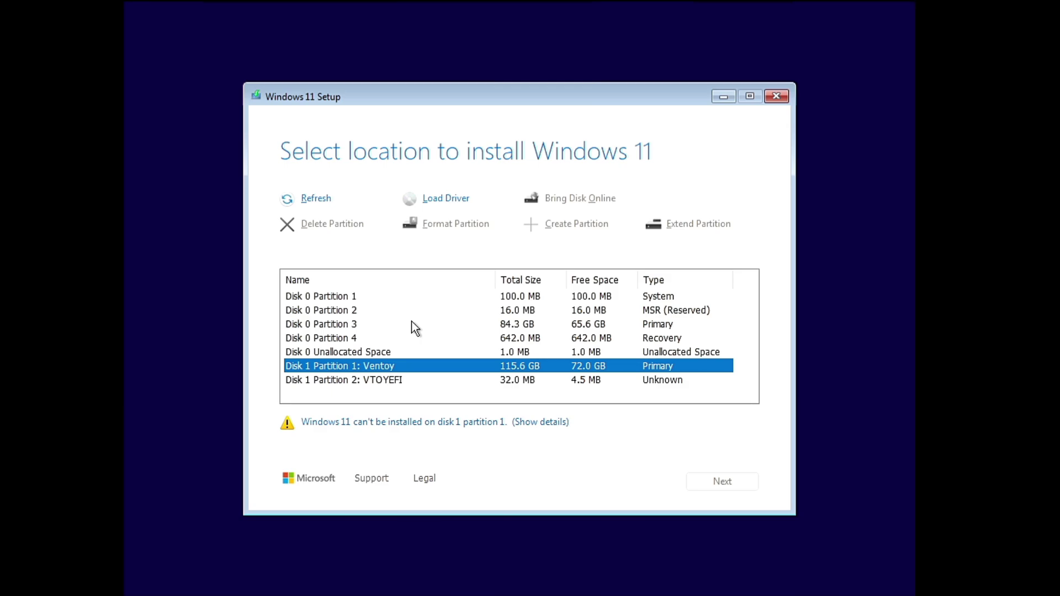
Step: Delete the 84.3 GB Disk 0 Partition 3 and install into the unallocated space
left_click(384, 336)
left_click(375, 324)
left_click(346, 223)
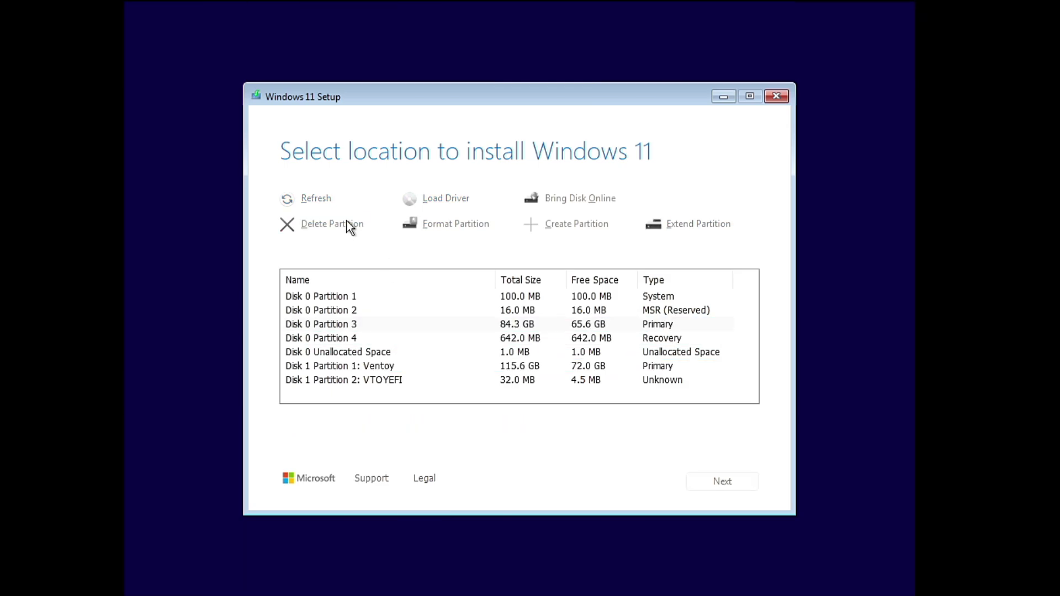
left_click(362, 325)
left_click(718, 482)
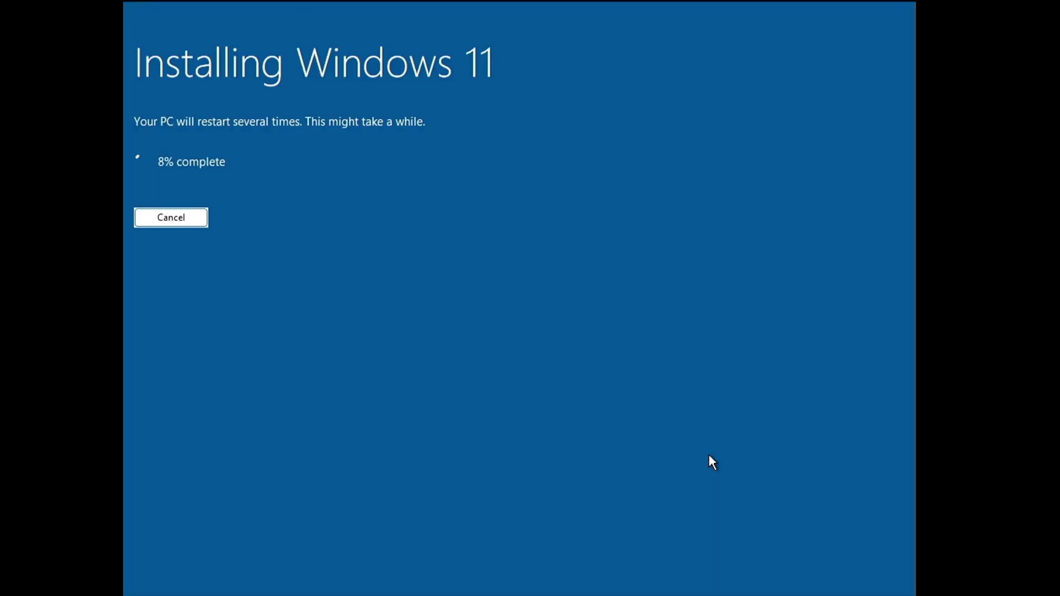